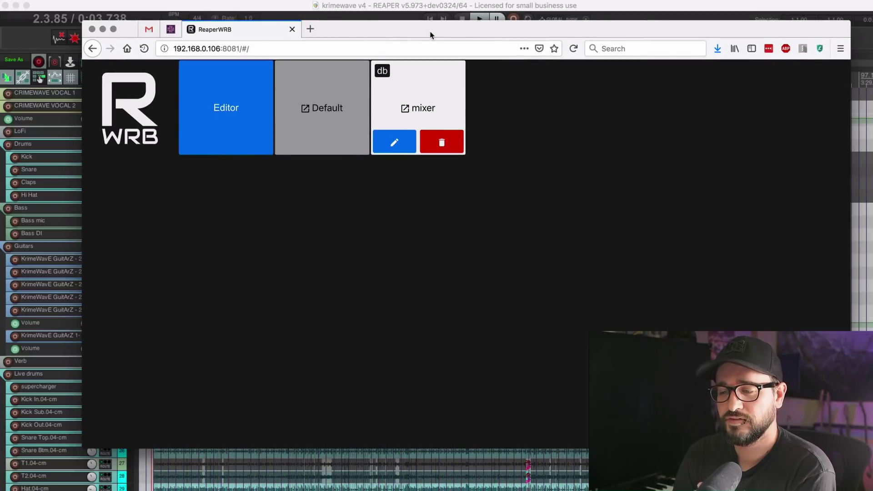
Position the browser over REAPER and open the ReaperWRB editor with the Getting Started guide.
drag(430, 35, 433, 34)
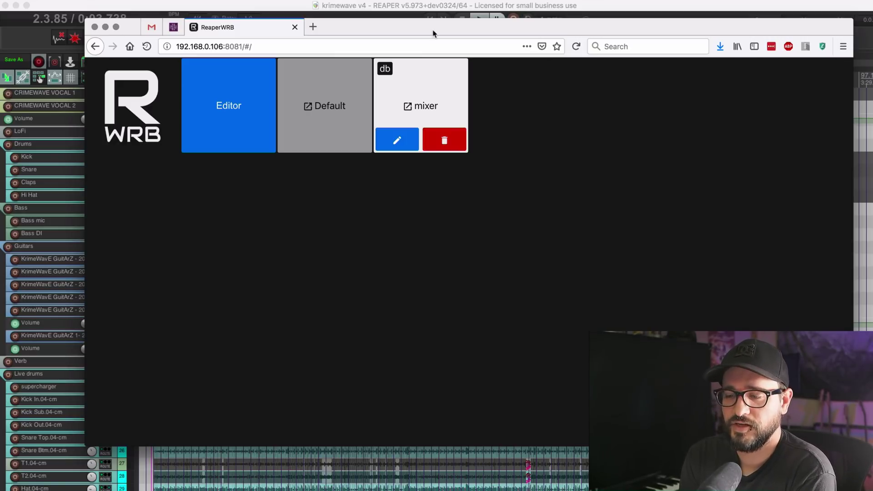
click(239, 115)
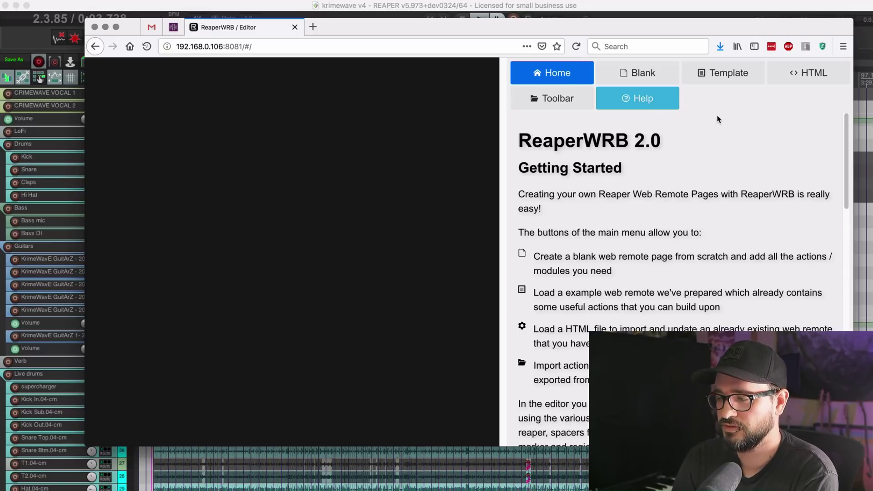
Return to the start page, reopen the editor and scroll through the Getting Started guide.
click(559, 80)
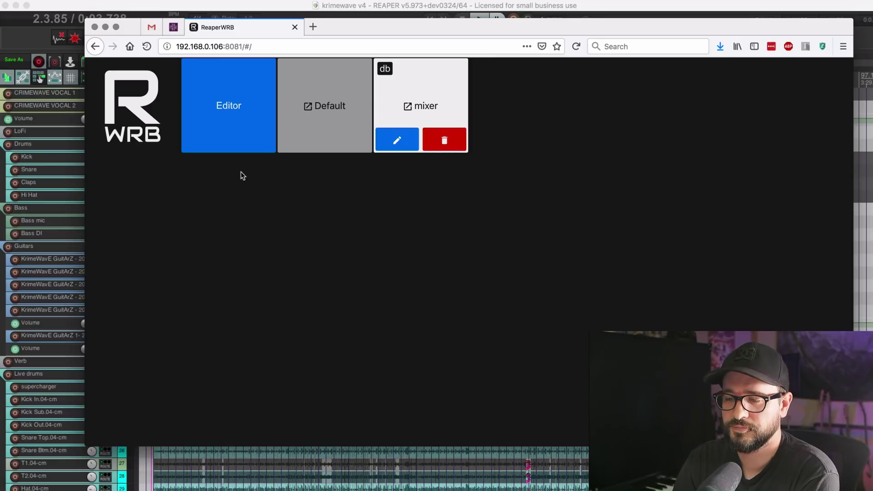
click(257, 140)
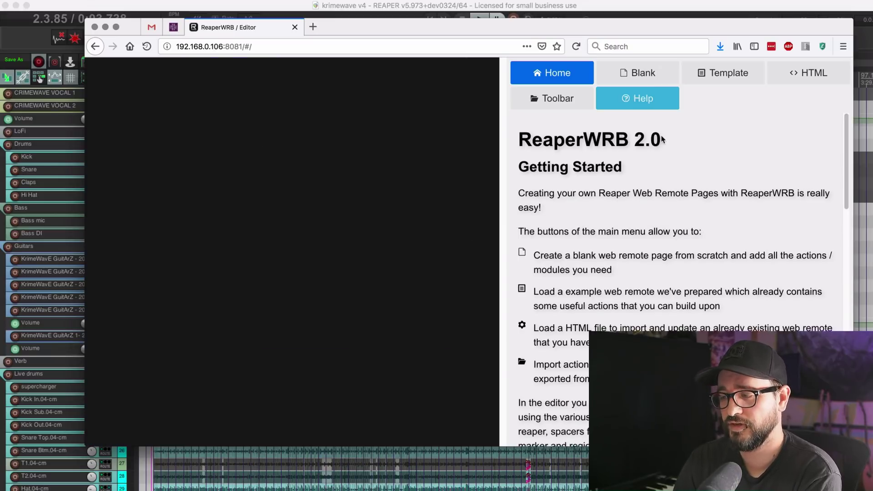
scroll(662, 139, down, 5)
scroll(662, 140, down, 15)
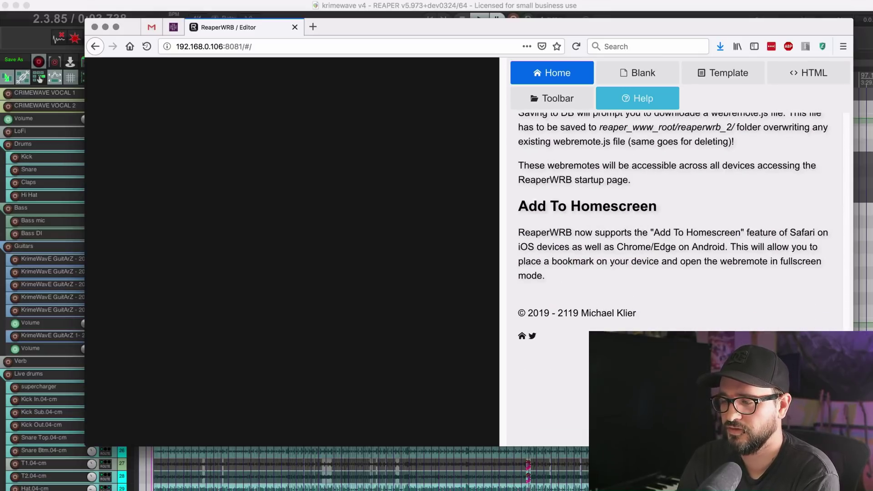
Reread the help text once more and then close it, leaving the empty canvas.
click(654, 99)
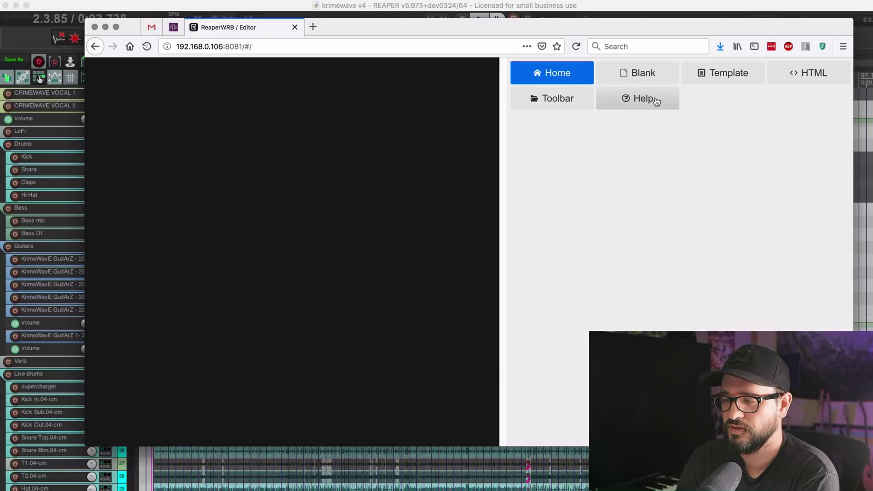
click(656, 101)
scroll(663, 250, up, 10)
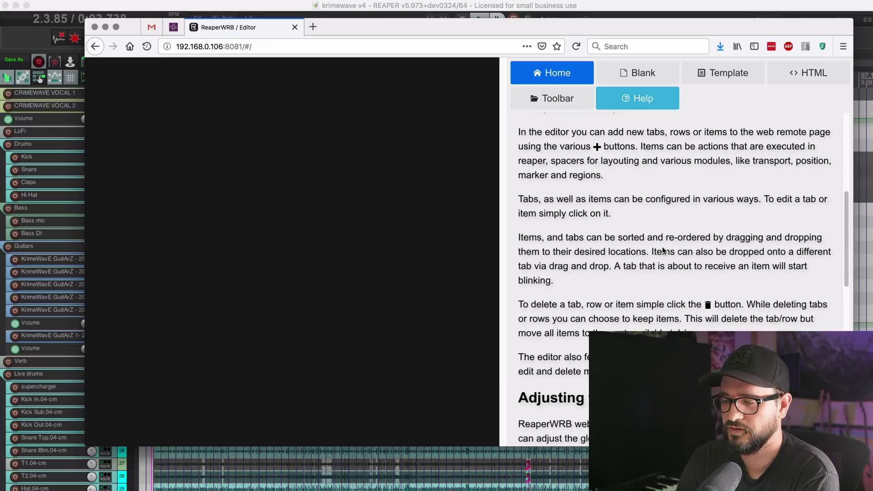
scroll(663, 250, down, 9)
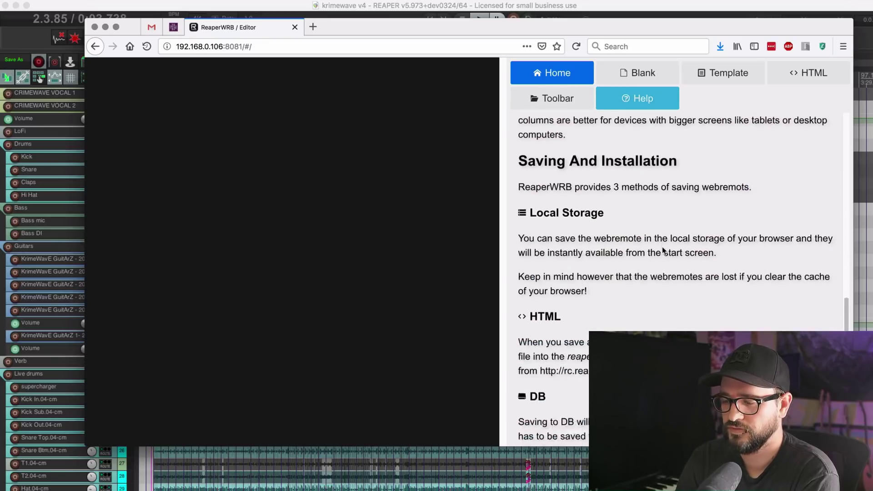
scroll(664, 250, down, 3)
click(652, 101)
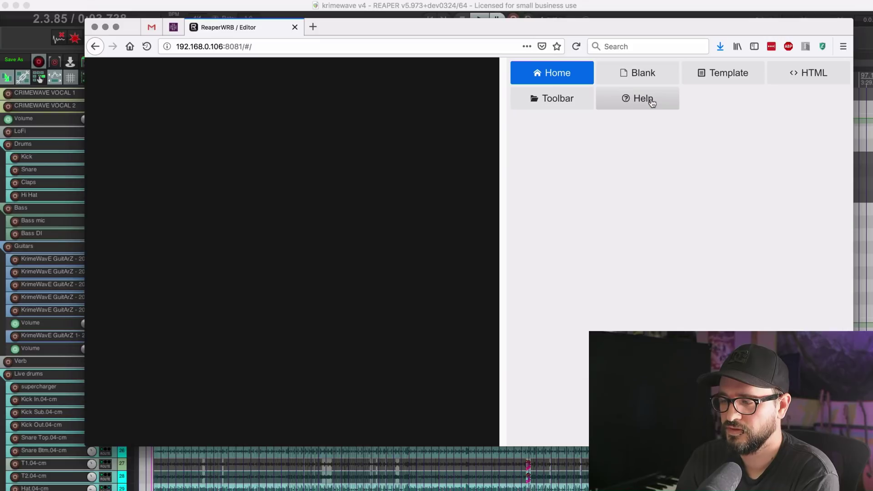
Start a blank remote whose first tab is labelled 'transport' with black label text.
click(652, 73)
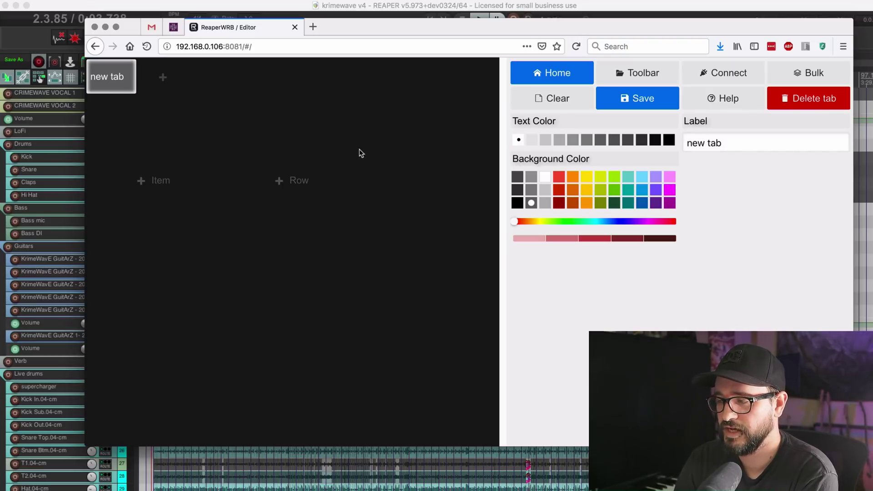
click(735, 139)
text(tr)
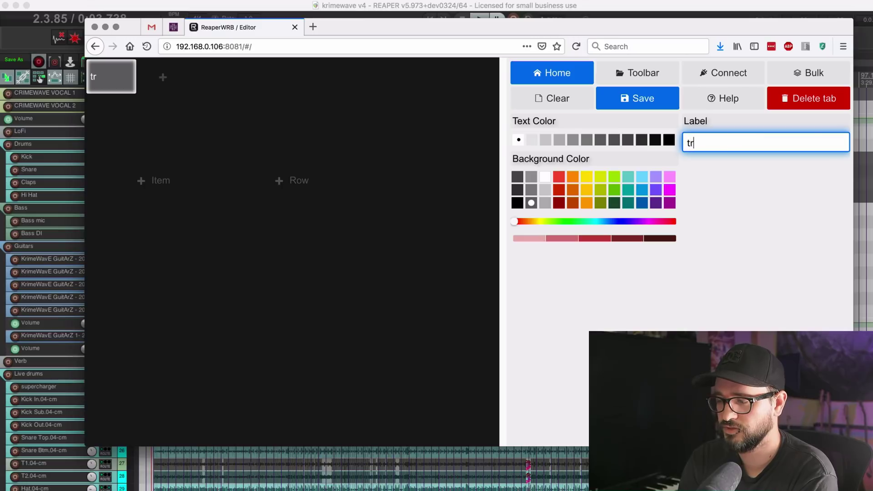
text(transport)
click(604, 227)
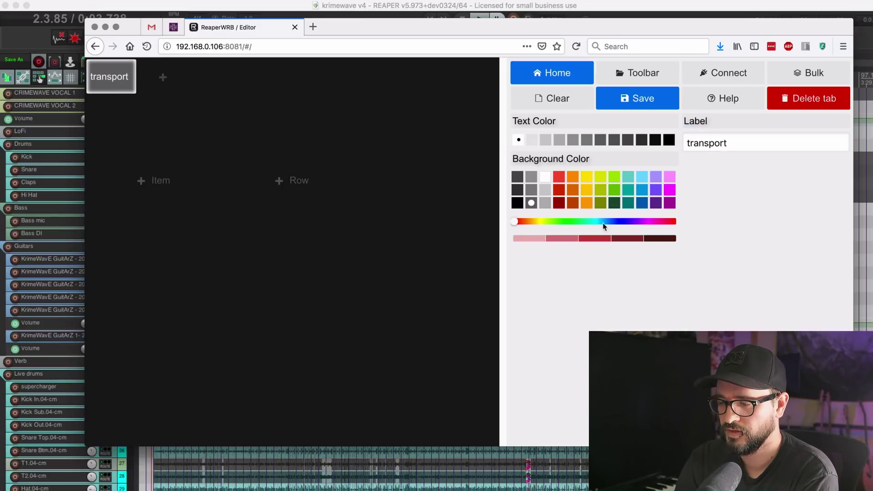
click(601, 140)
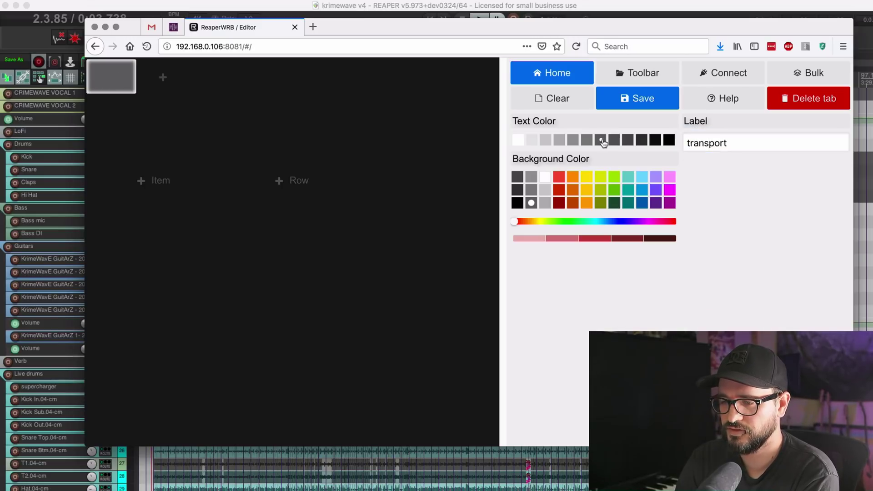
click(573, 141)
click(546, 140)
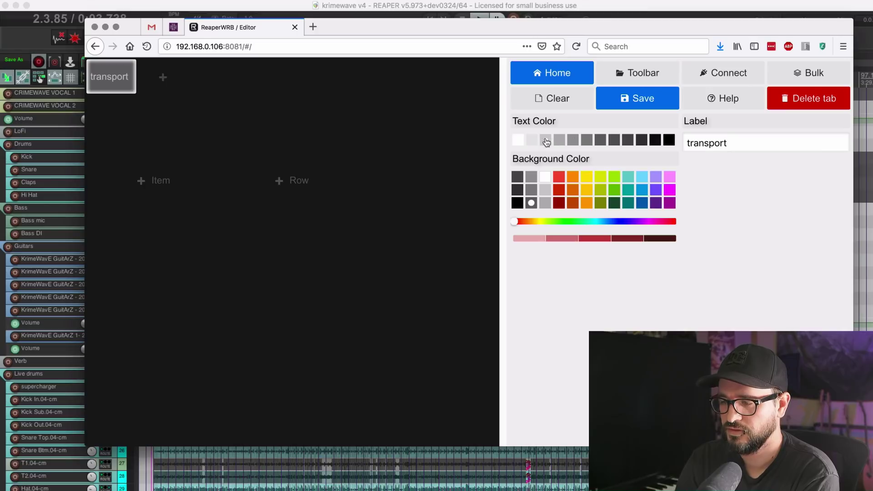
click(669, 141)
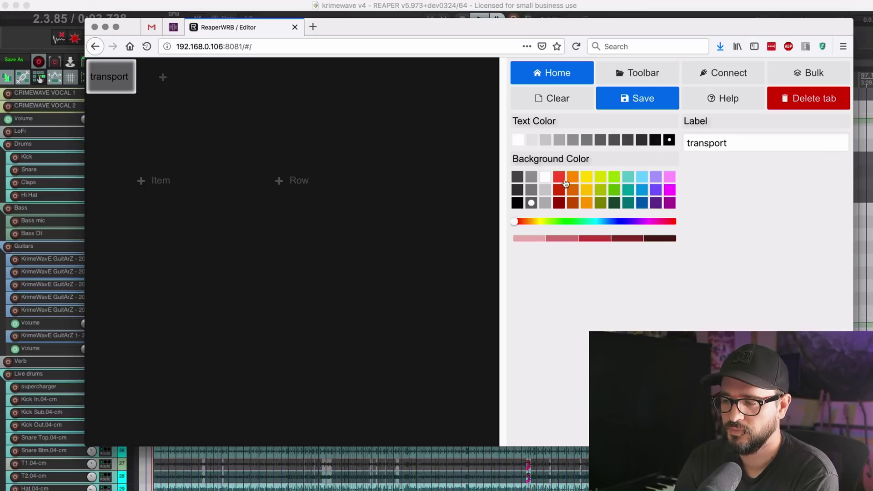
Give the transport tab a light tan background, softened from orange.
click(559, 177)
click(545, 177)
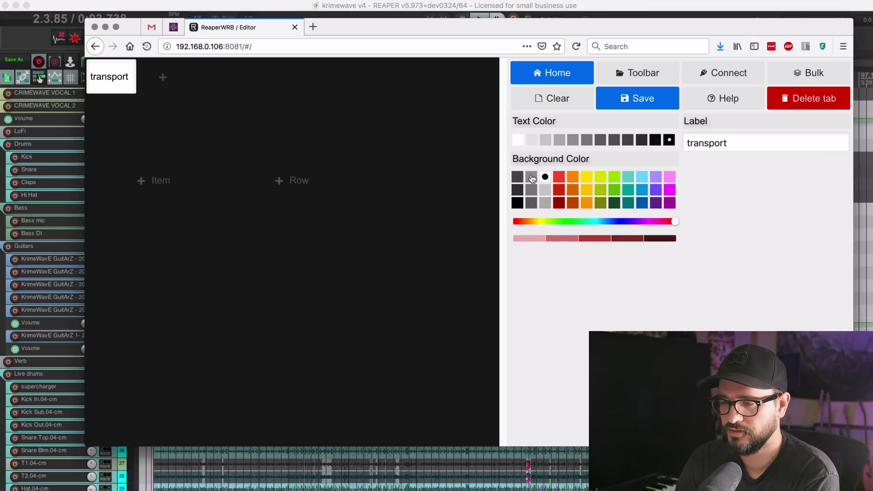
click(531, 177)
click(614, 203)
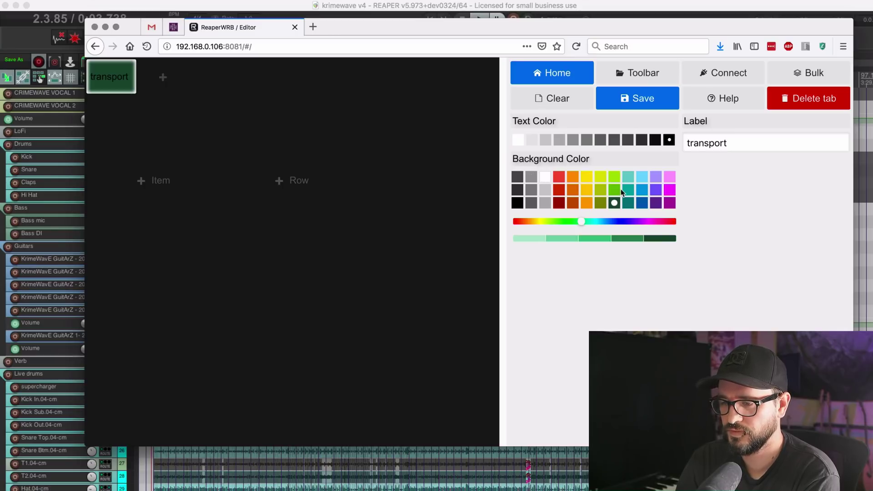
drag(620, 221, 554, 222)
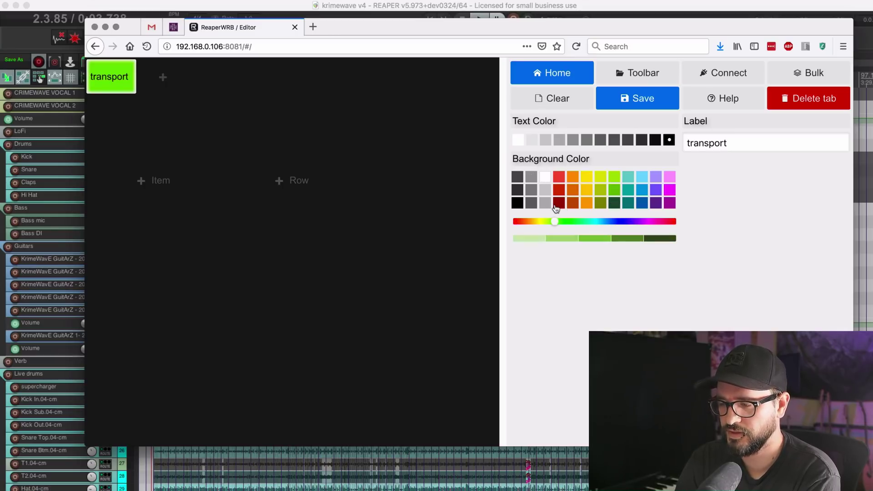
click(594, 238)
click(566, 238)
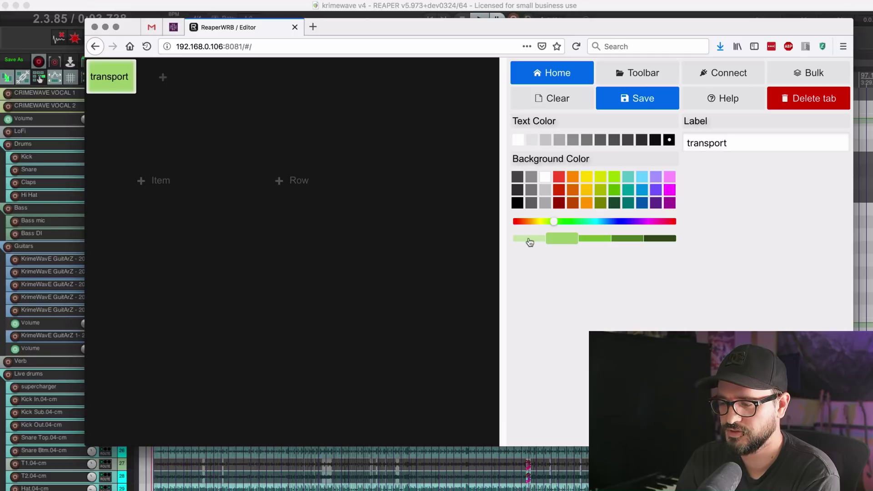
click(528, 239)
click(572, 190)
click(565, 240)
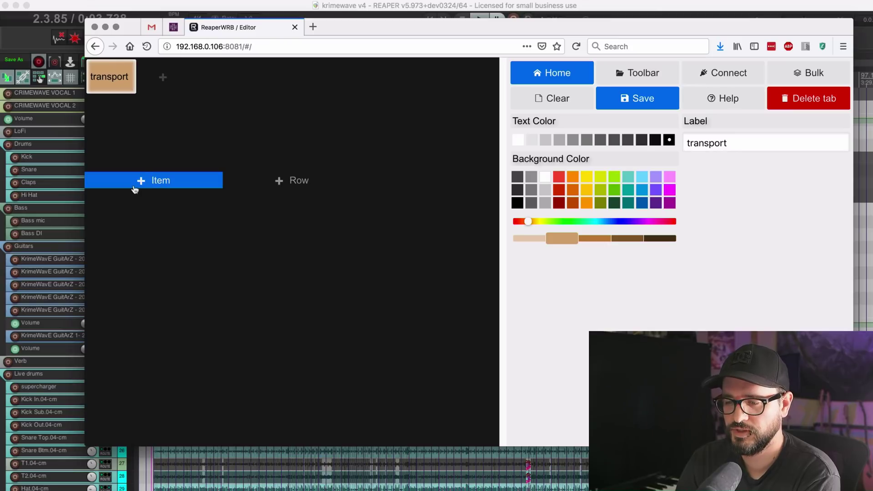
Add a transport control item with black stop, play, pause, record and loop icons.
click(156, 181)
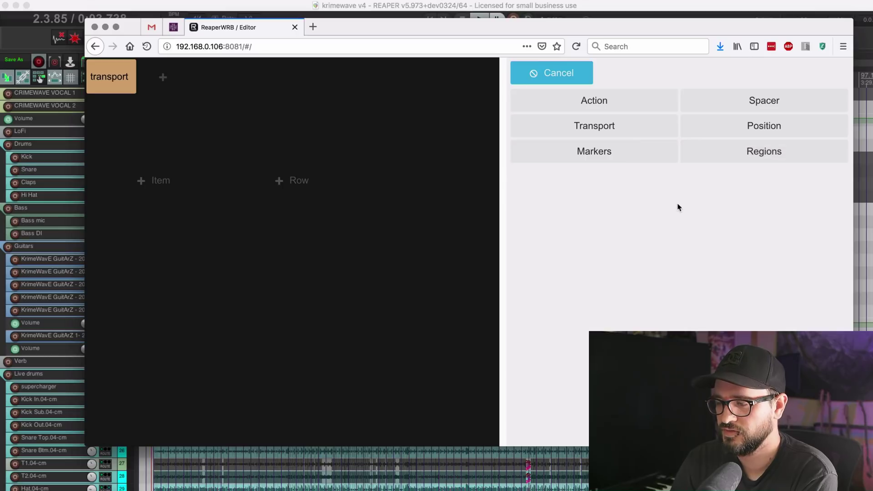
click(614, 133)
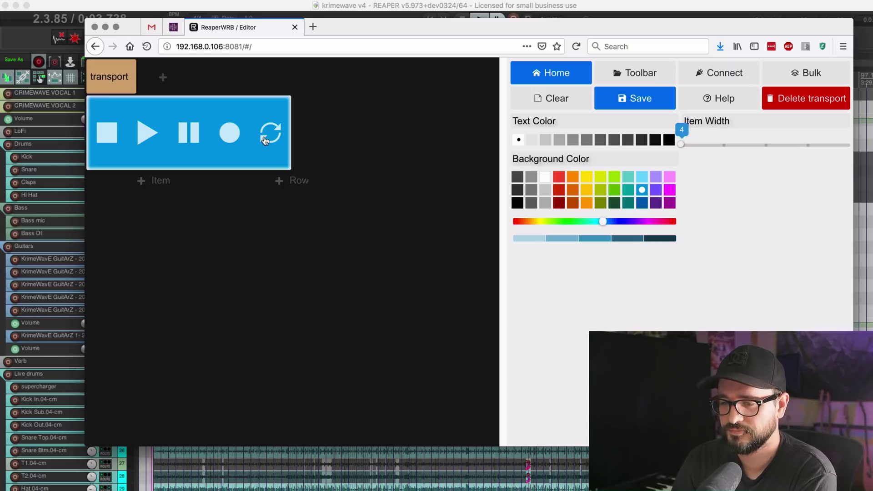
click(531, 140)
click(559, 140)
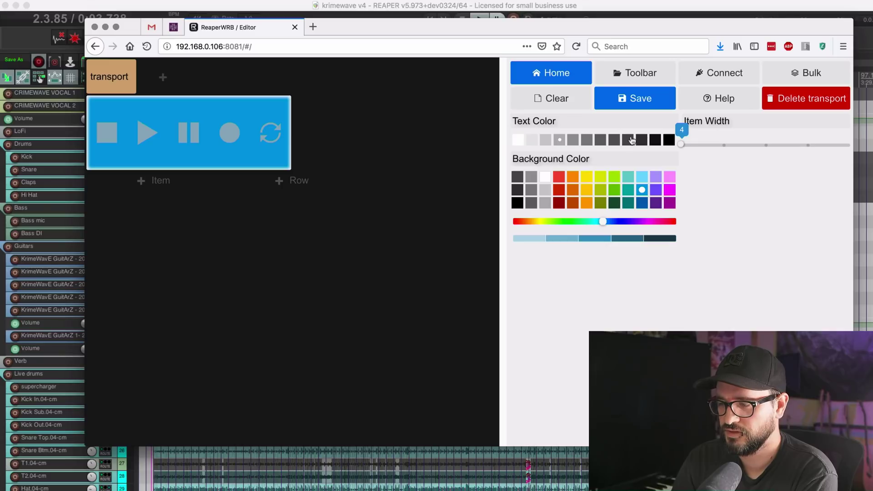
click(668, 140)
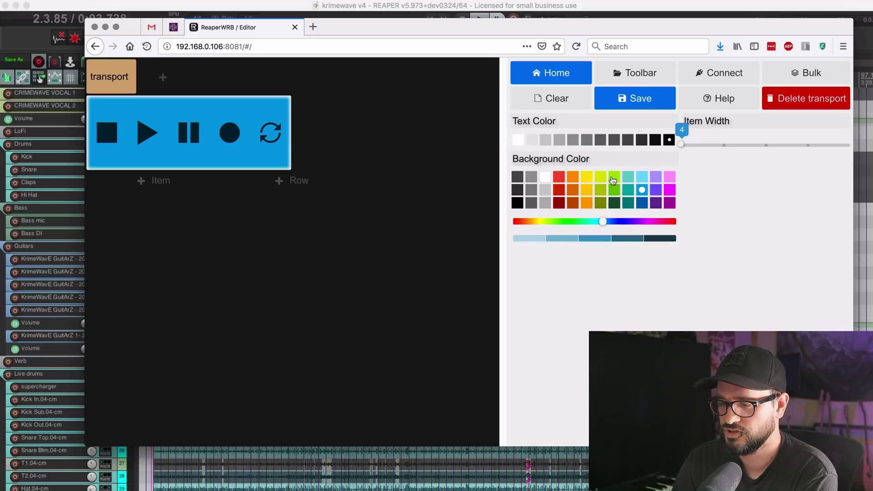
Give the transport row a light blue background and set its item width to 7.
click(613, 180)
click(600, 190)
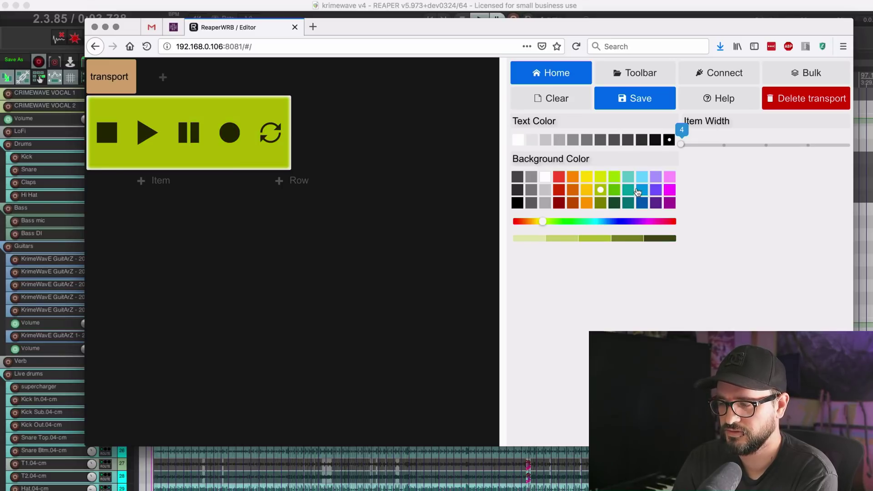
click(641, 177)
drag(799, 145, 846, 145)
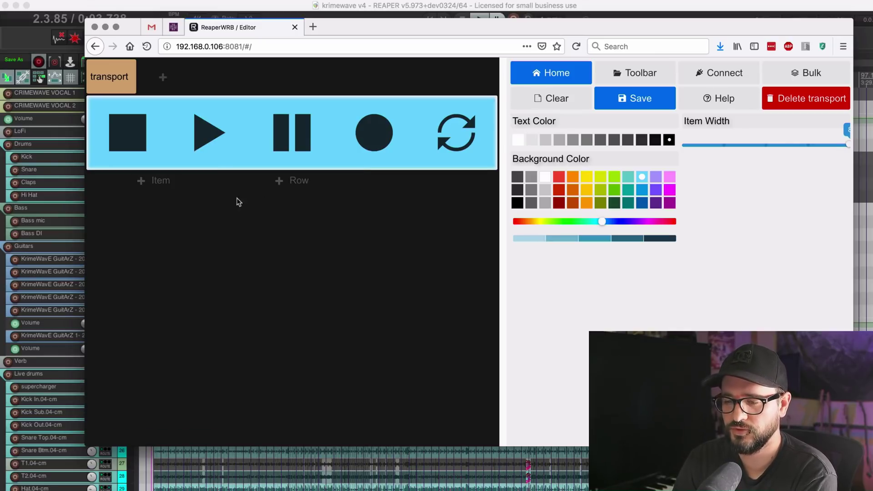
key(Left)
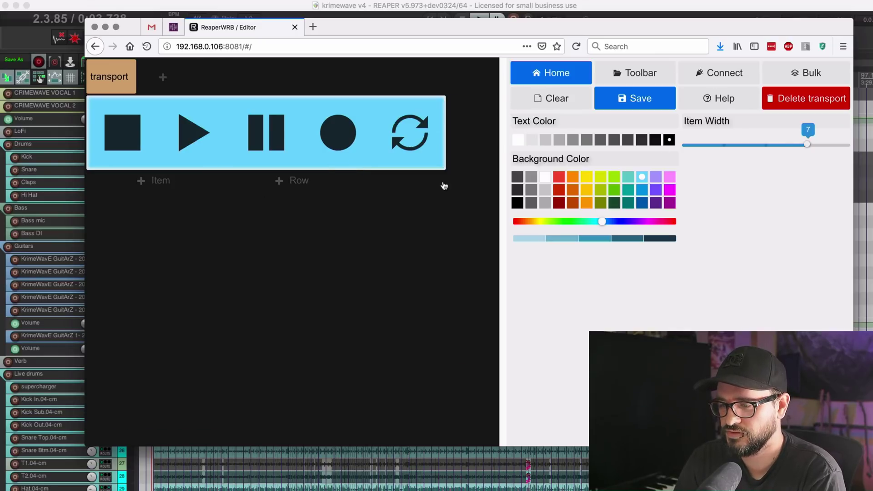
Add an action item to the row assigned to REAPER's Edit: Undo action.
click(156, 182)
click(607, 101)
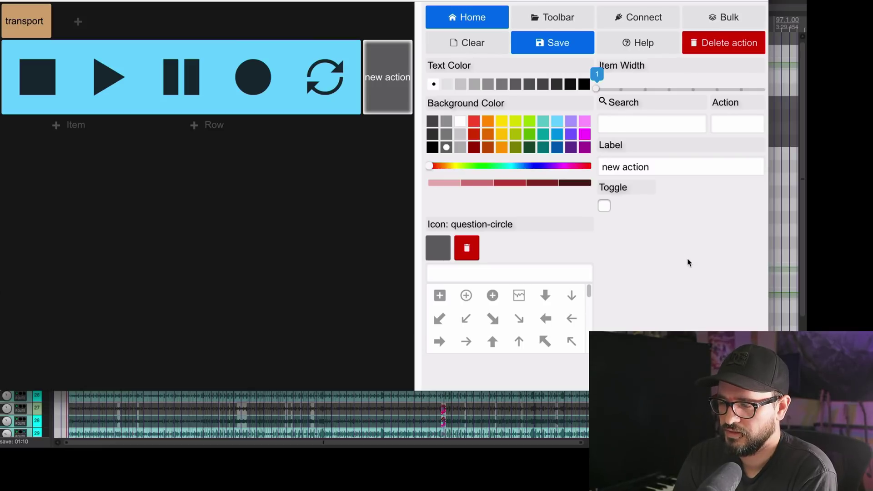
click(677, 123)
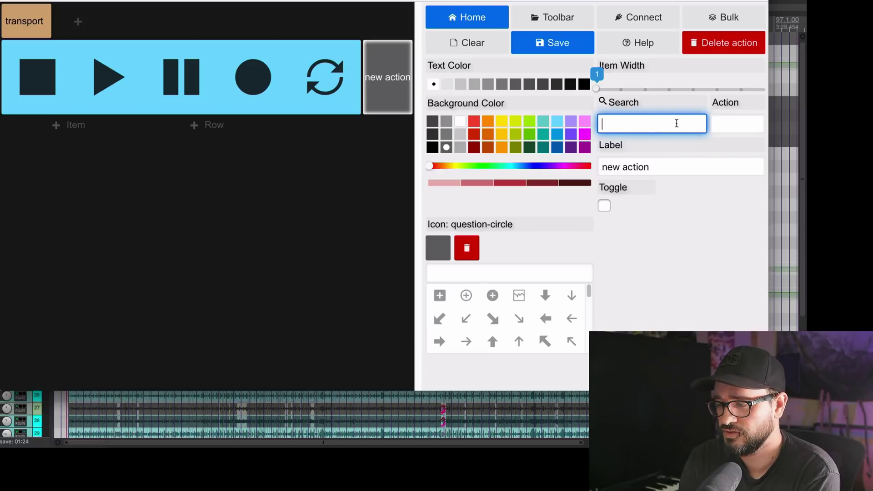
text(undo)
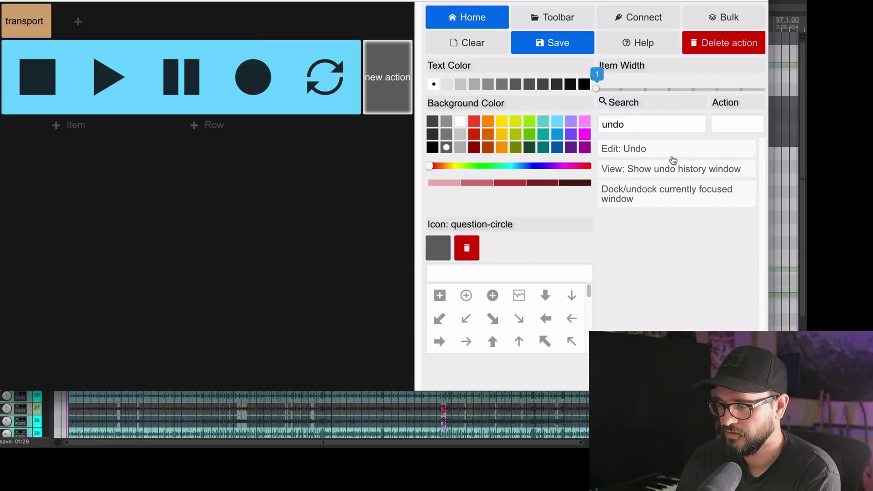
click(659, 148)
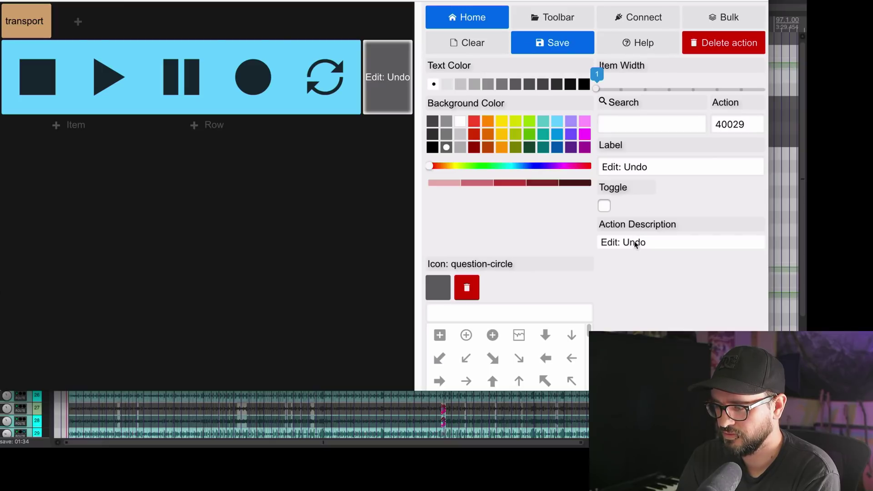
Shorten the button label to 'Undo' and give it a red background.
drag(623, 166, 539, 160)
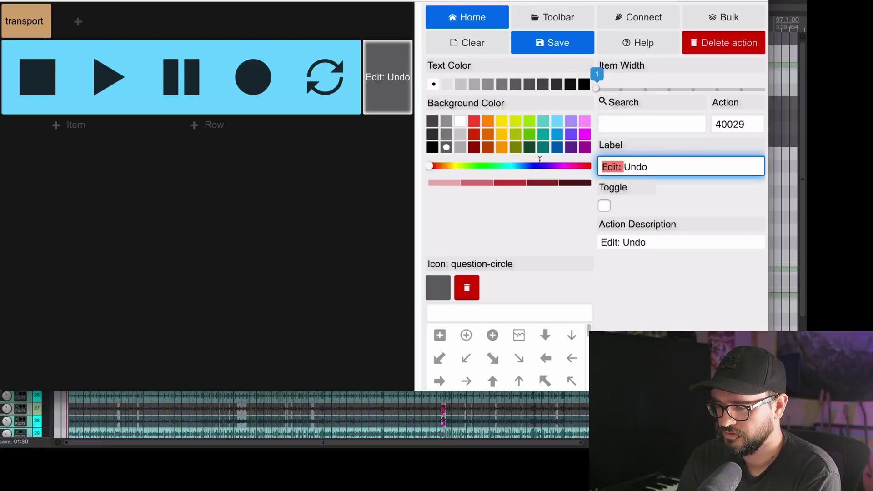
key(BackSpace)
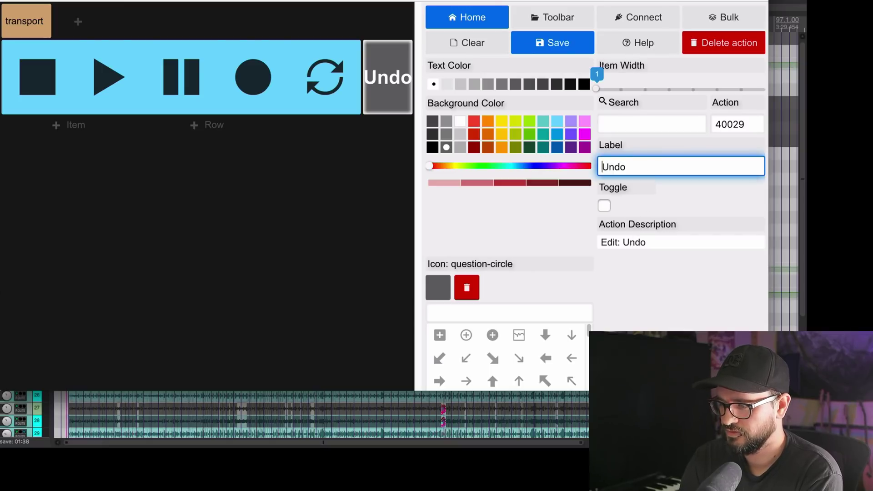
click(530, 135)
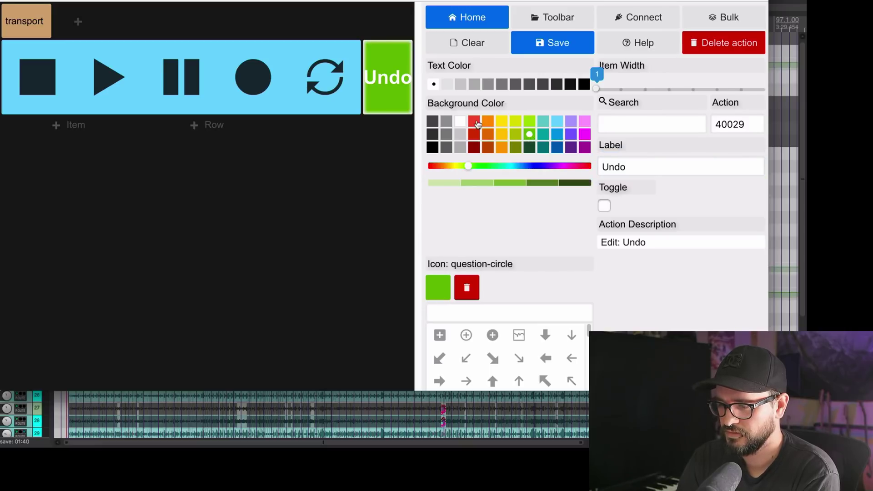
click(475, 122)
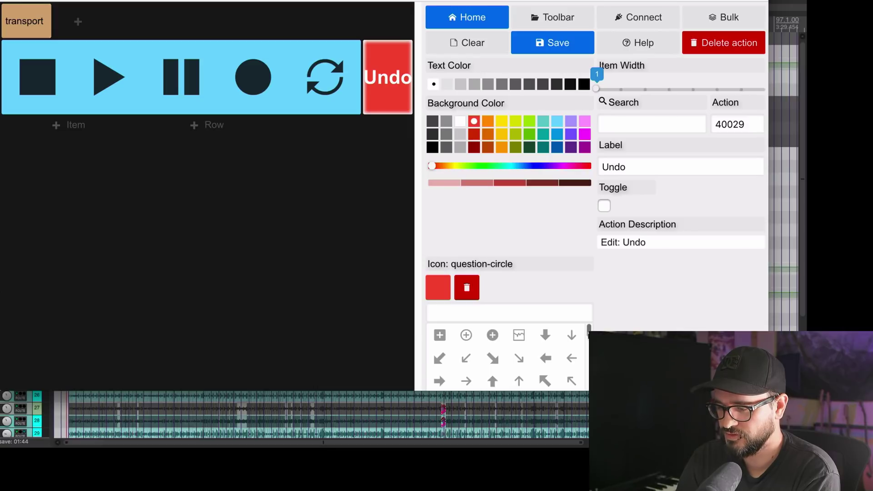
Search the icons for 'undo' and put the first undo-arrow icon on the Undo button.
scroll(507, 360, down, 1)
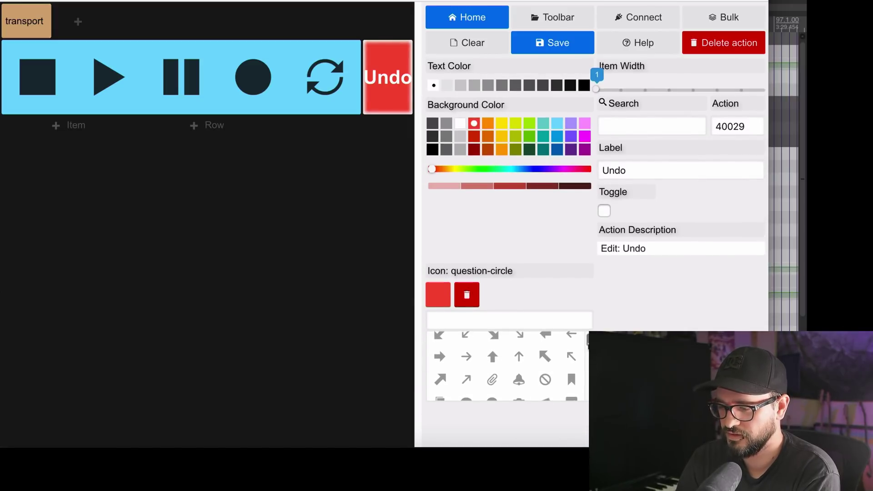
drag(587, 341, 587, 367)
scroll(587, 347, up, 1)
scroll(587, 367, down, 1)
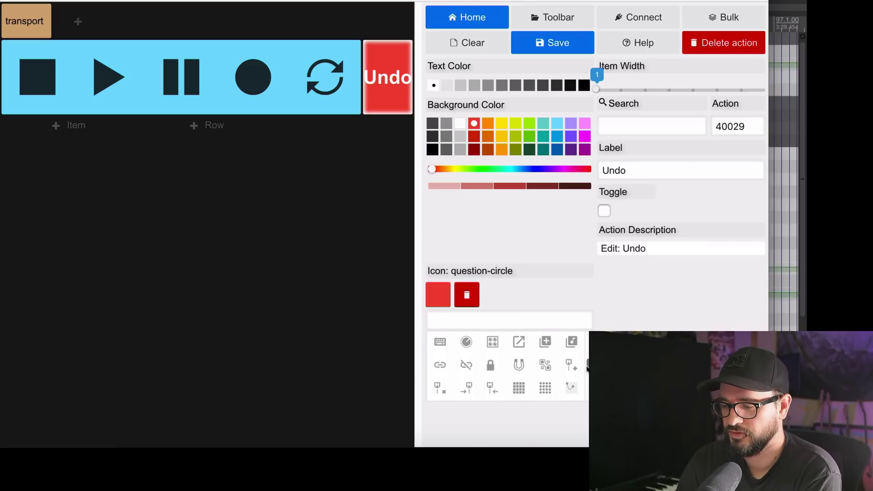
click(526, 326)
text(uno)
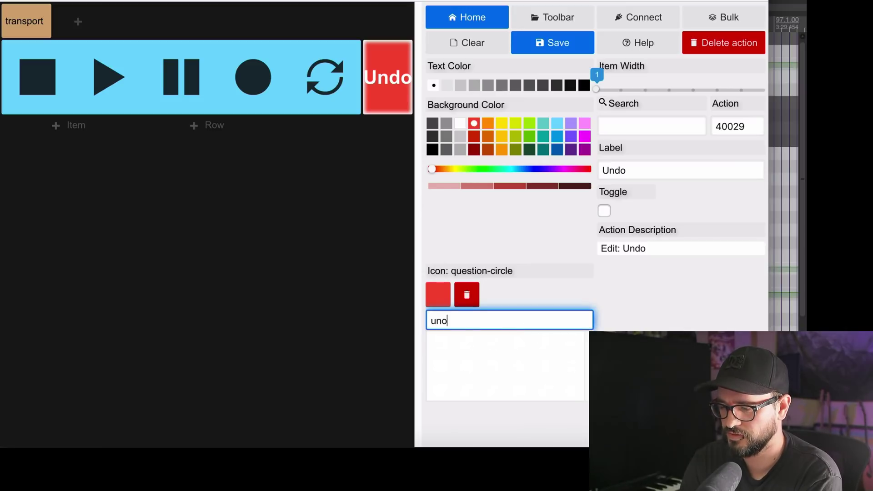
key(BackSpace)
text(d)
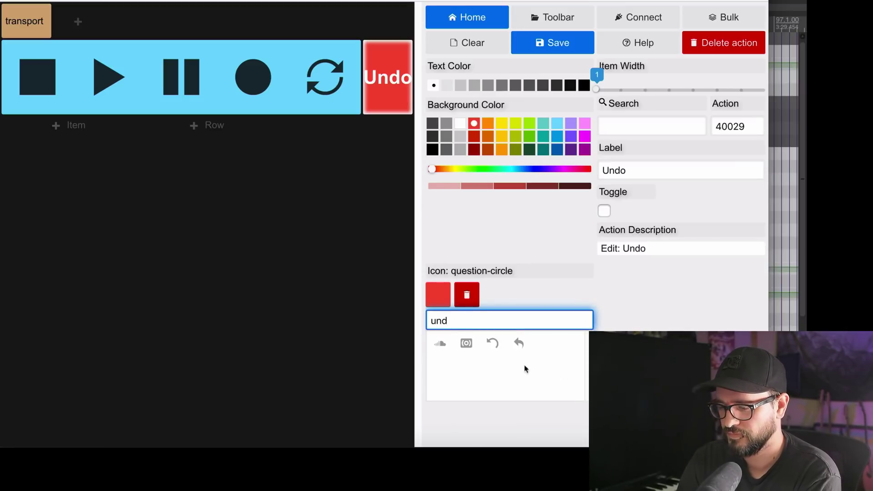
click(493, 343)
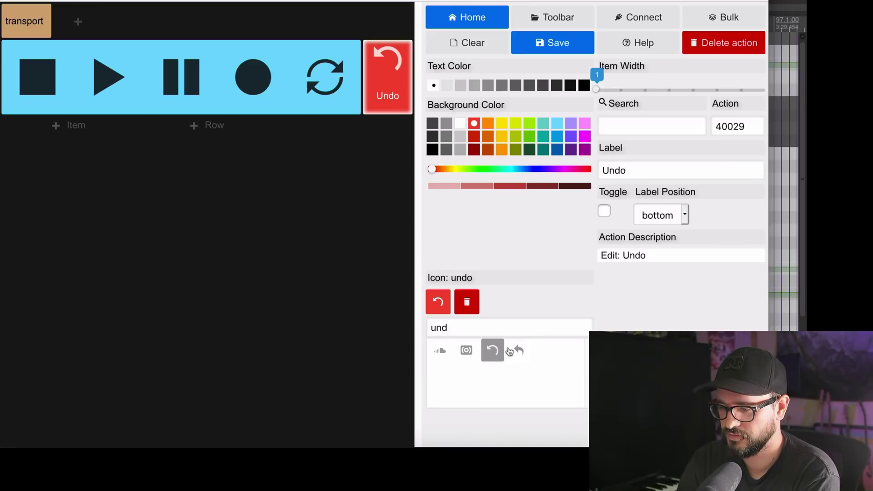
click(510, 350)
click(499, 353)
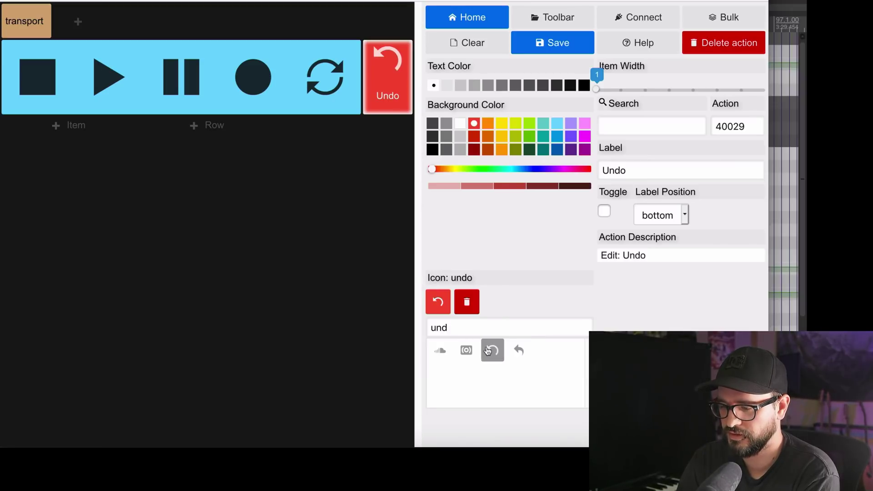
Clear the icon search and preview the analyzer, cassette and crop-trim icons on the button.
click(483, 328)
key(BackSpace)
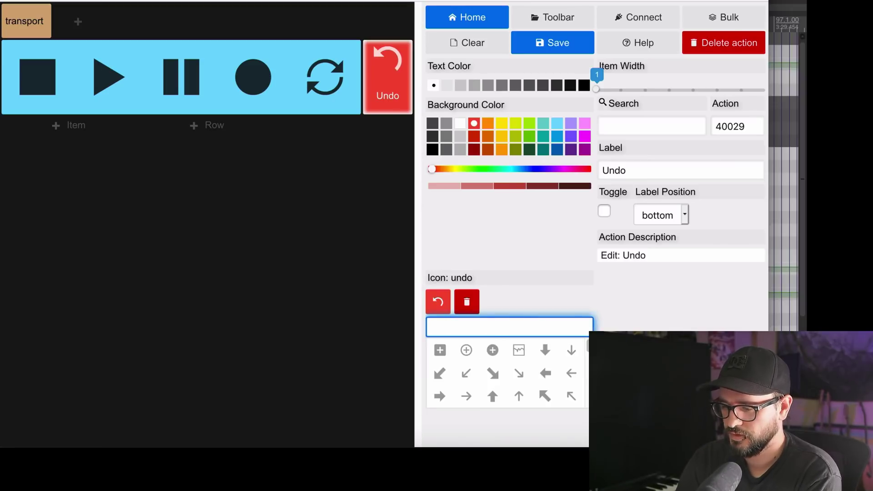
scroll(520, 367, down, 1)
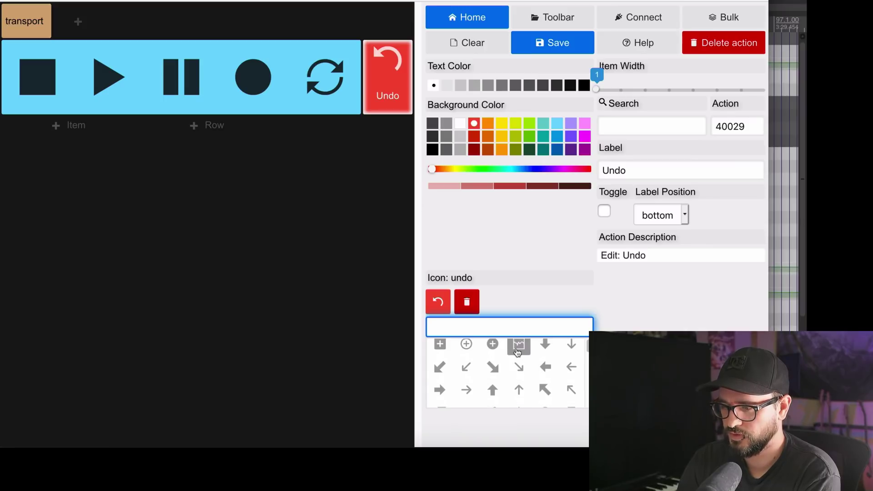
click(518, 346)
scroll(522, 364, down, 5)
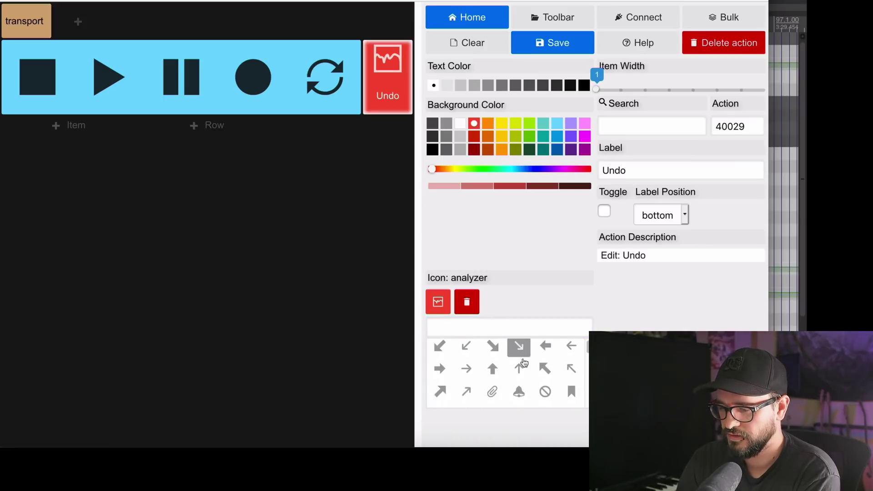
scroll(521, 362, down, 1)
click(549, 365)
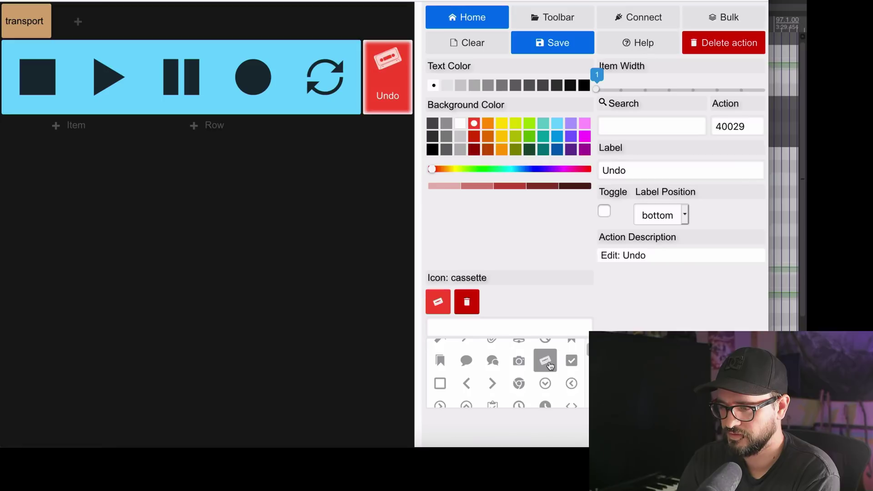
scroll(520, 386, down, 5)
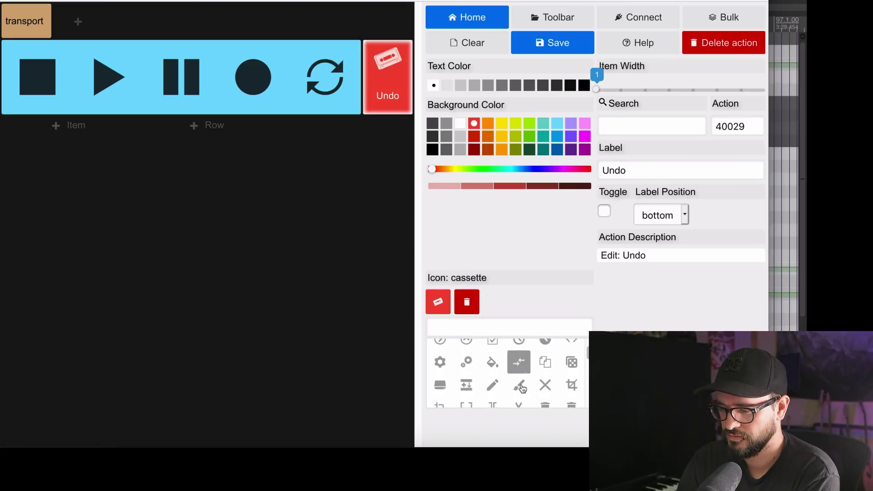
scroll(546, 373, down, 1)
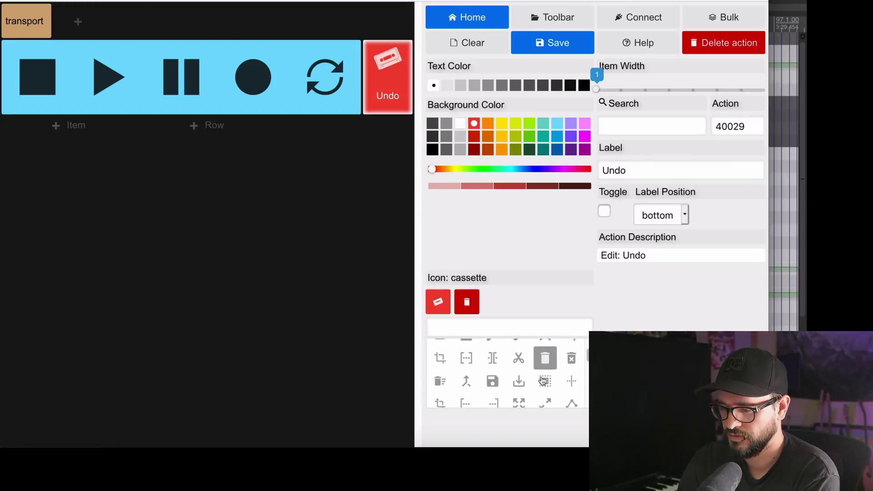
click(466, 356)
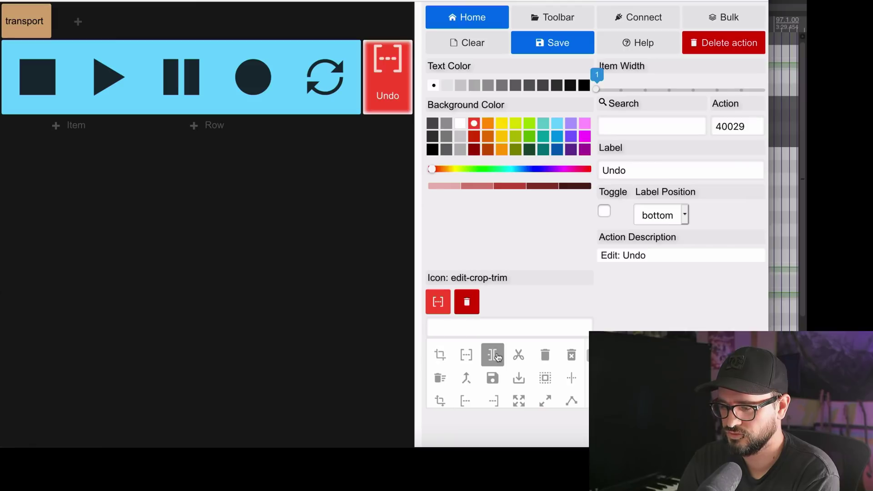
click(497, 357)
Preview the BASS, drums, FEET and PERC folder icons, leaving folder-perc on the button.
scroll(522, 357, down, 10)
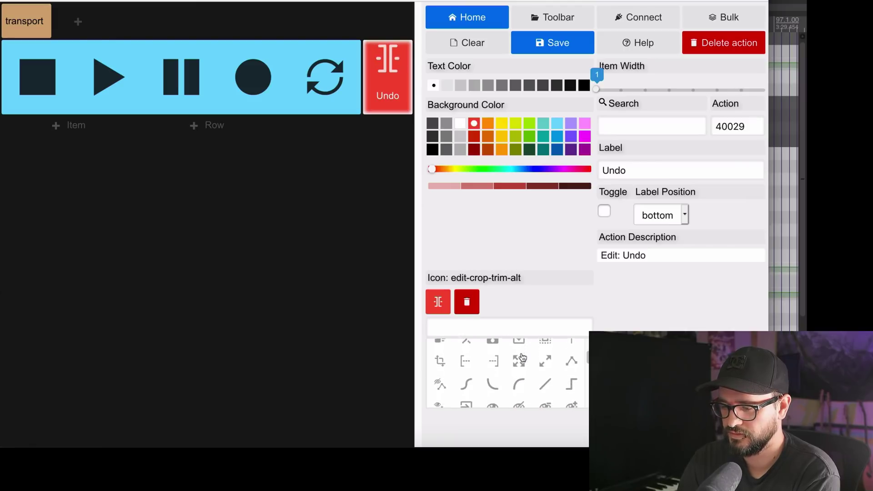
scroll(522, 357, down, 2)
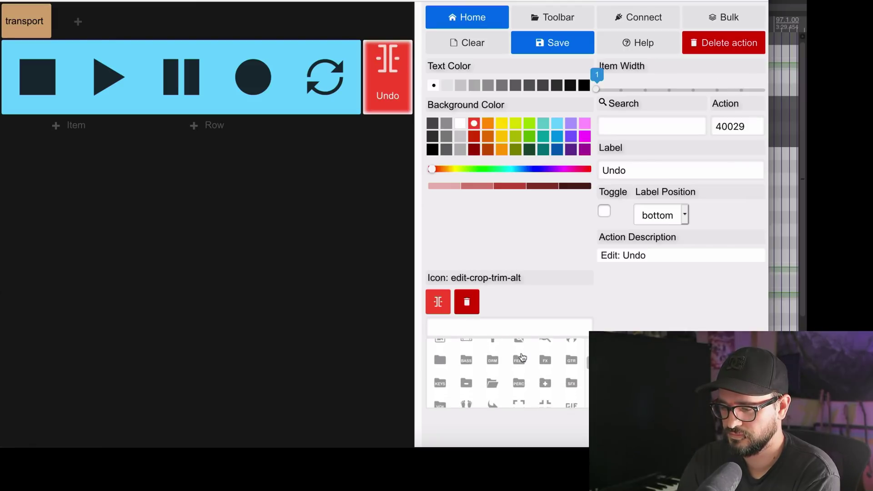
click(466, 344)
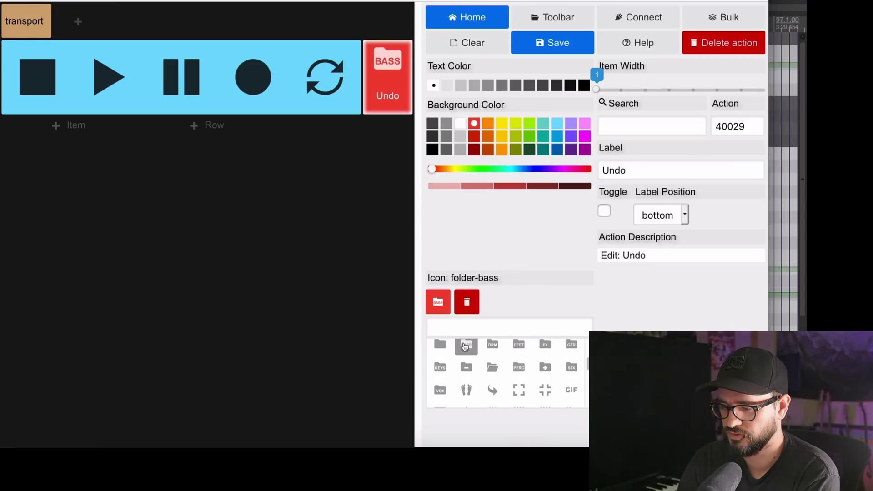
click(493, 344)
click(518, 344)
click(520, 367)
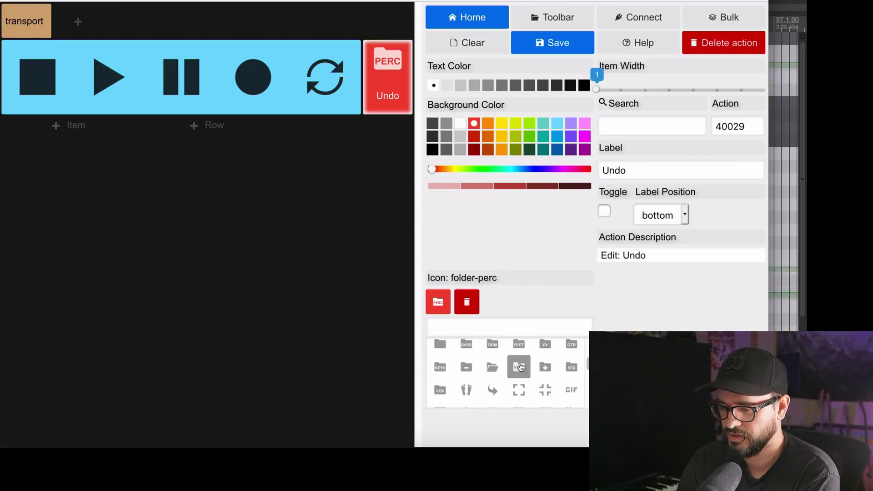
scroll(522, 368, down, 5)
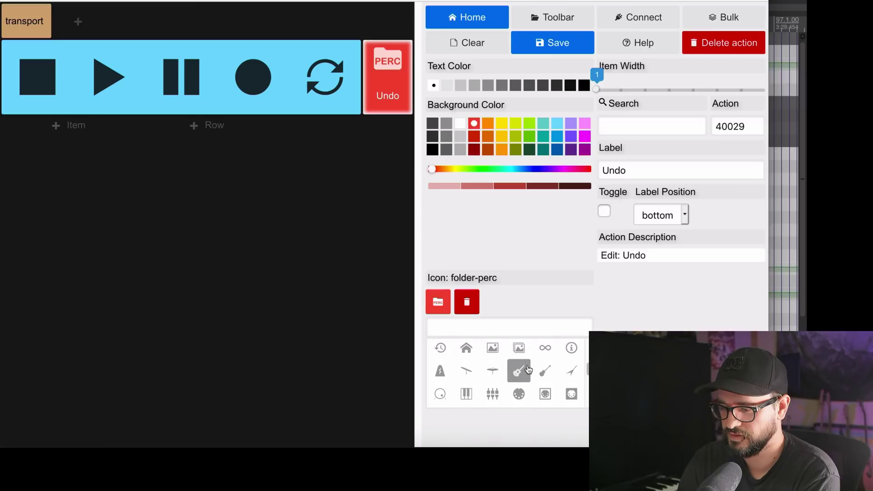
scroll(528, 369, down, 2)
click(526, 324)
Give the Undo button the curved undo2 arrow icon and connect the editor to REAPER.
text(un)
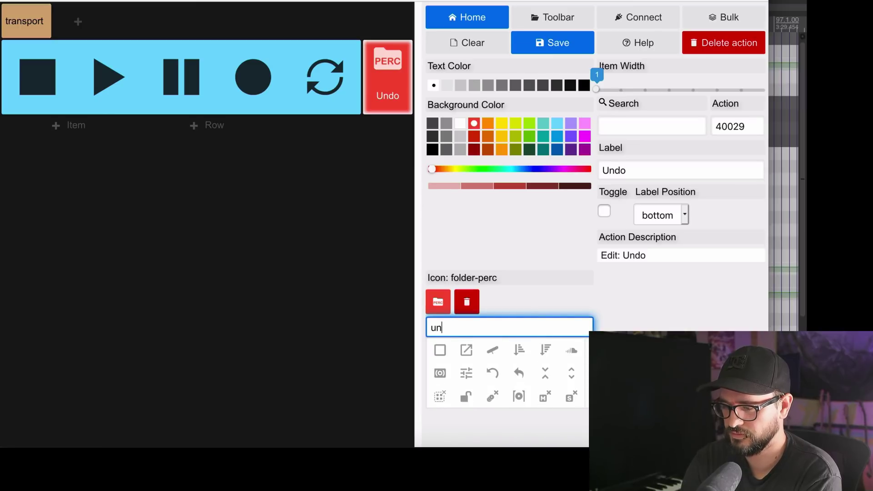
text(do)
click(466, 350)
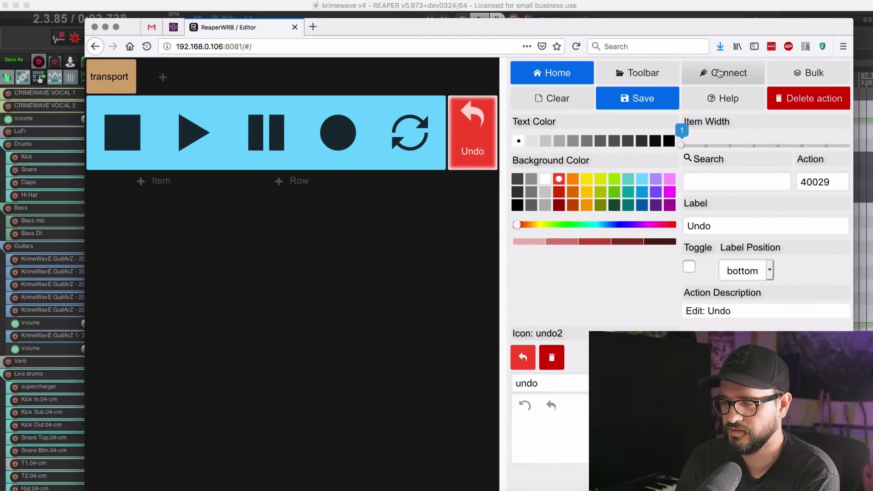
click(721, 73)
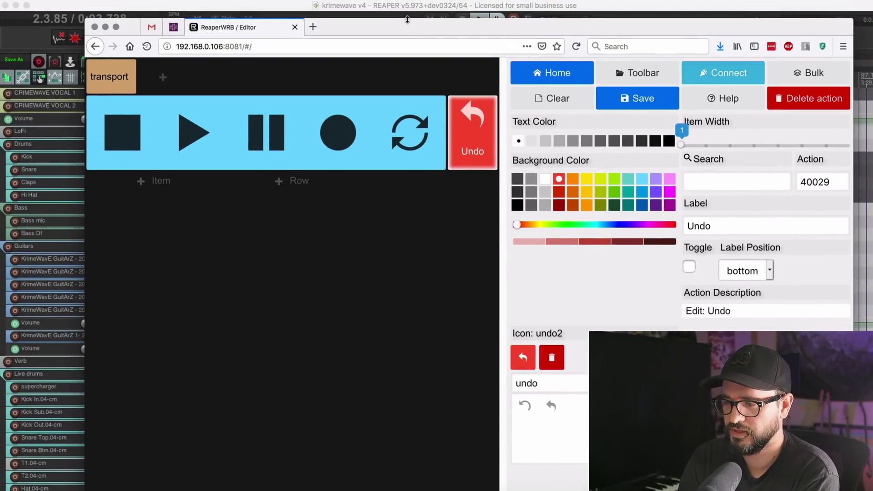
drag(422, 30, 433, 132)
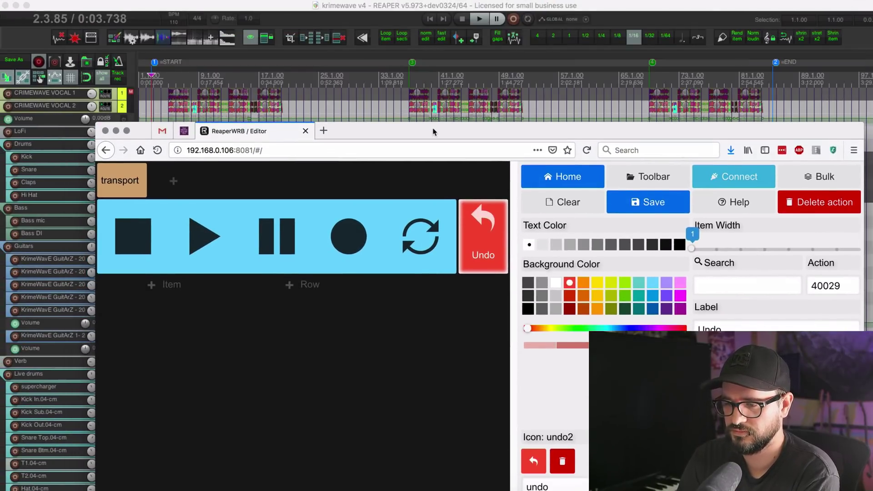
Test Play, Pause, Stop and Loop on and off in REAPER, then disconnect.
click(207, 240)
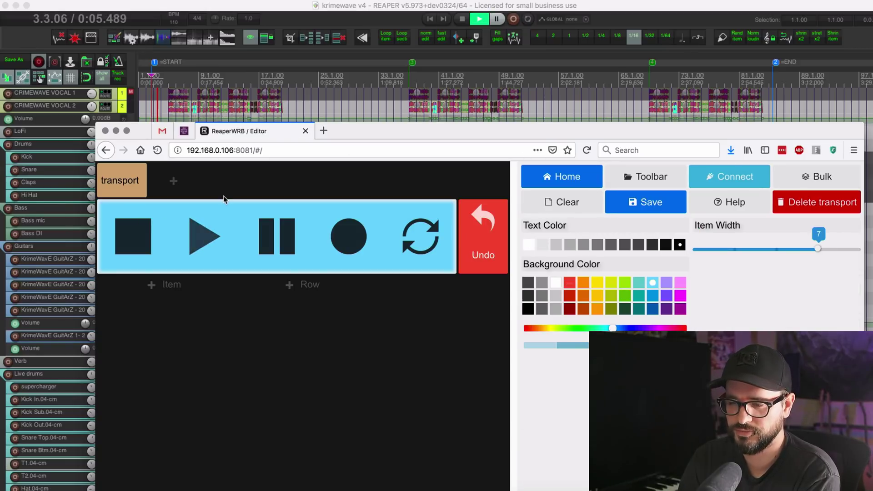
click(285, 227)
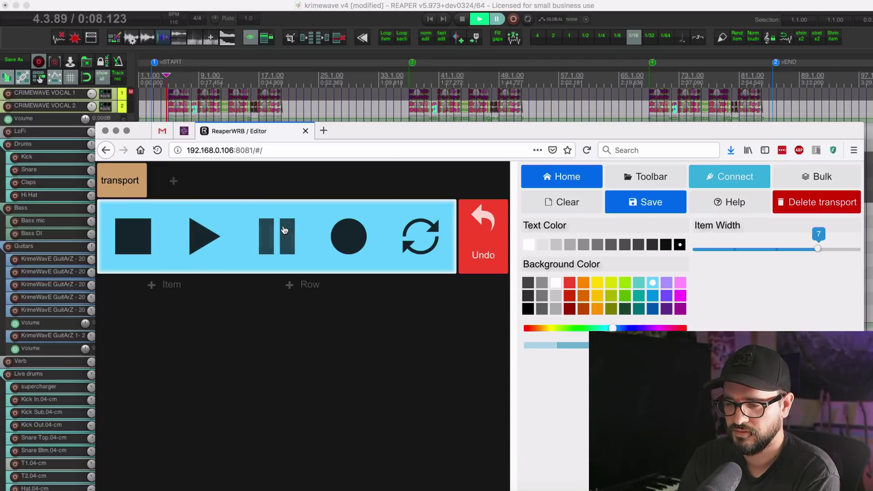
click(135, 242)
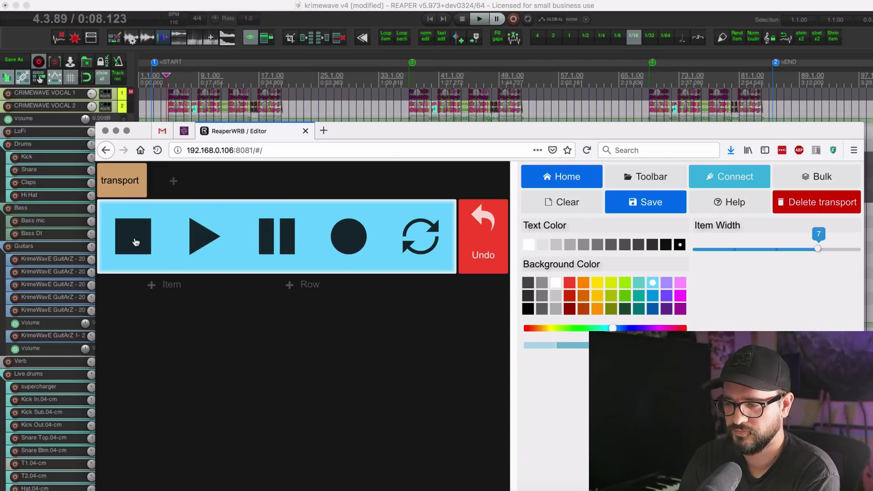
click(427, 234)
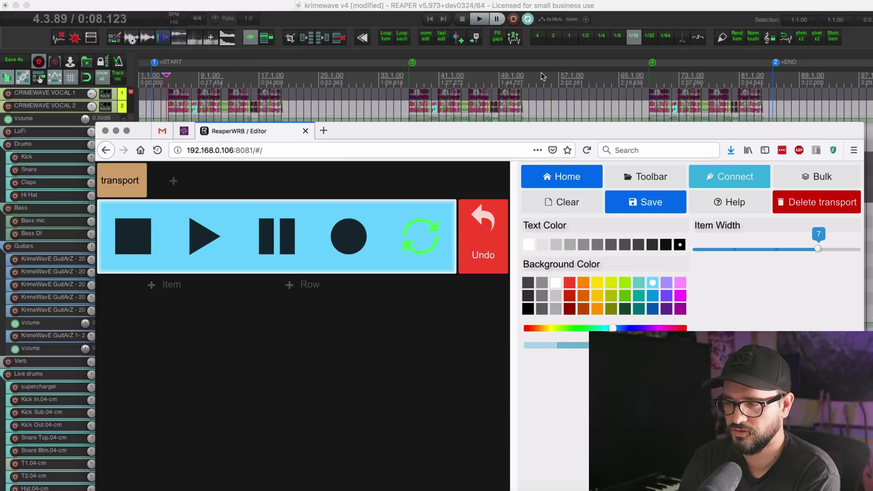
click(422, 249)
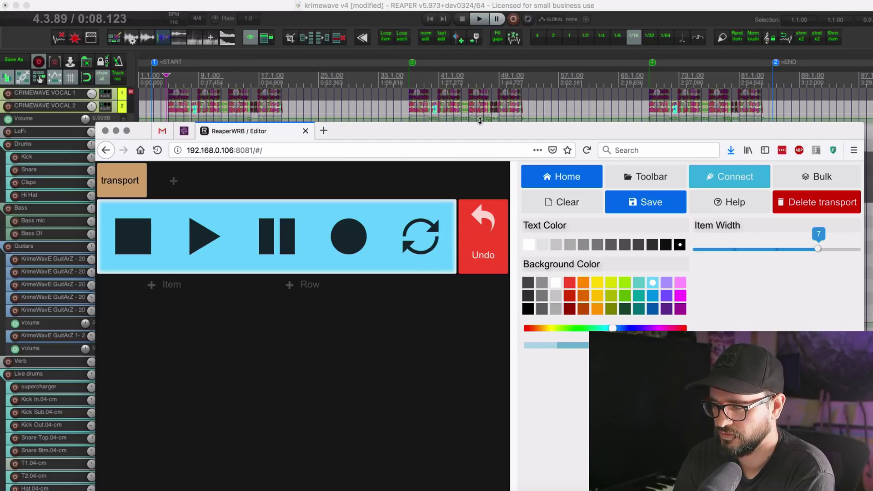
click(736, 179)
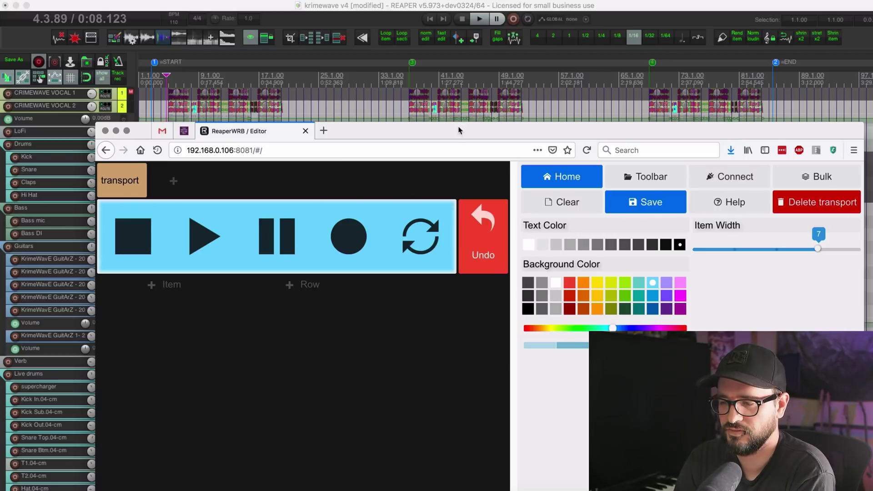
drag(453, 136, 430, 55)
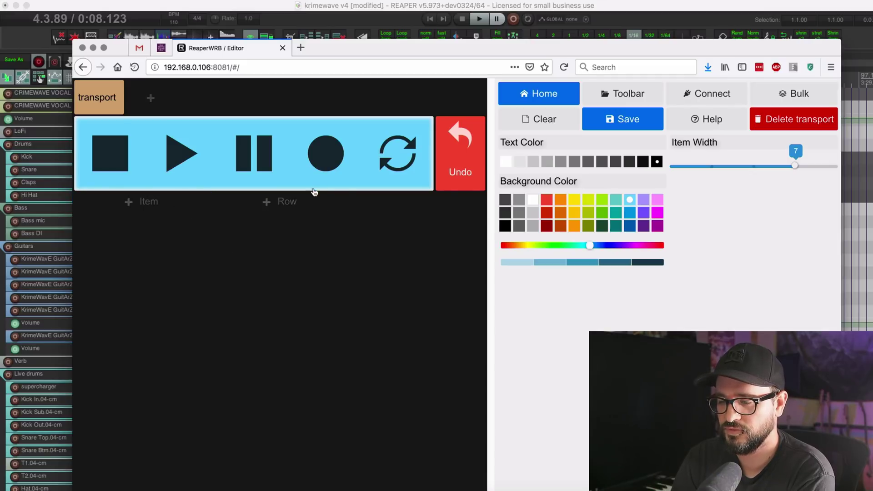
Add a second row holding a Position display and a Markers navigator.
click(296, 201)
click(147, 297)
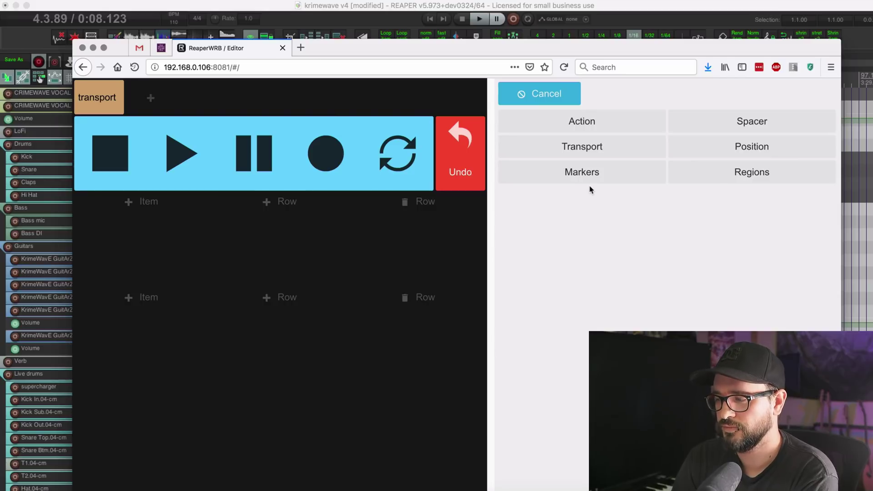
click(685, 151)
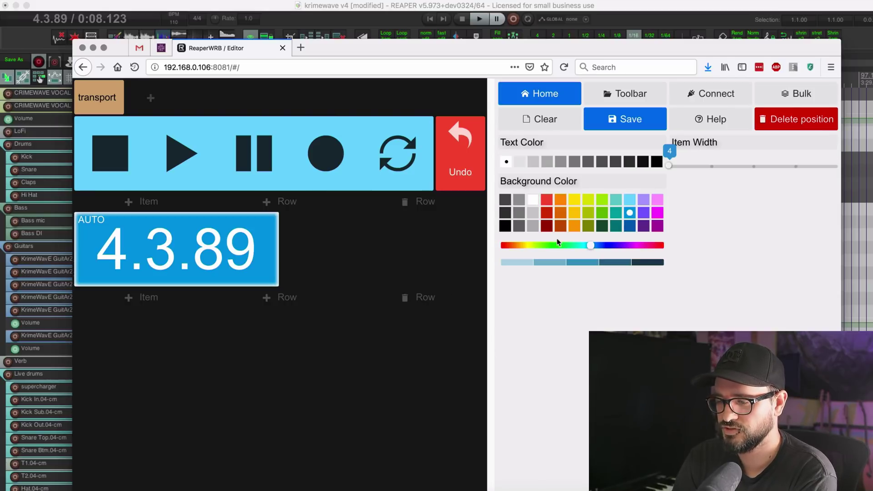
click(189, 299)
click(604, 171)
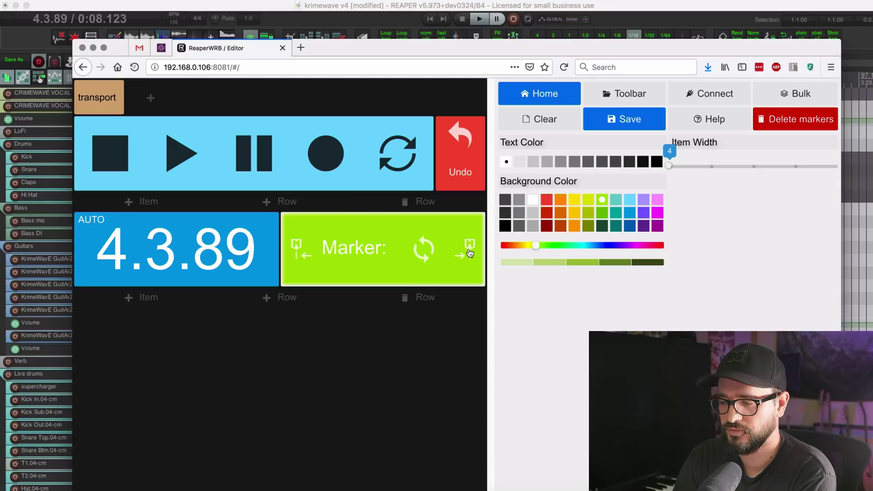
Step through REAPER's markers with the navigator arrows, ending on Marker 1 =START.
drag(422, 44, 410, 155)
click(454, 357)
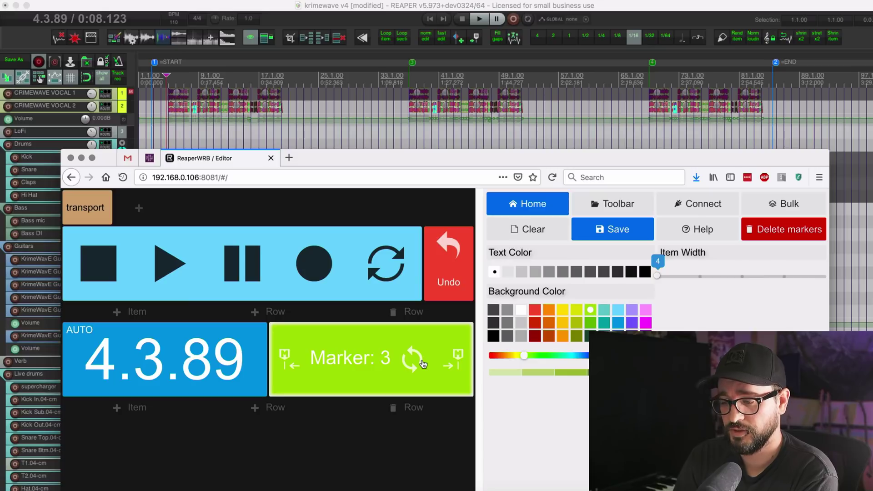
click(291, 365)
click(292, 365)
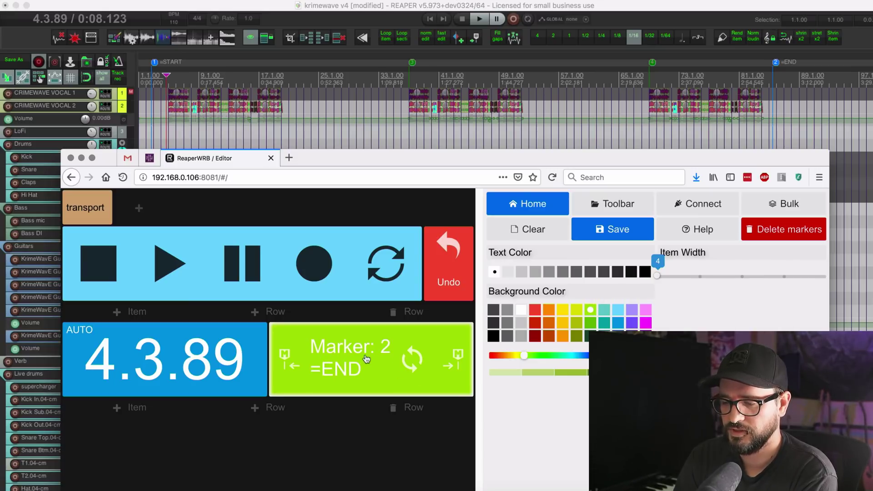
click(292, 363)
double_click(291, 364)
click(292, 364)
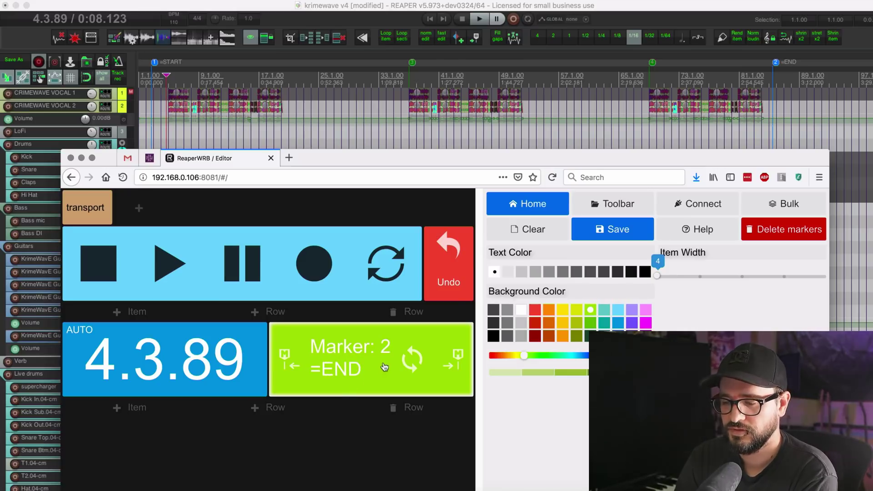
drag(452, 156, 452, 108)
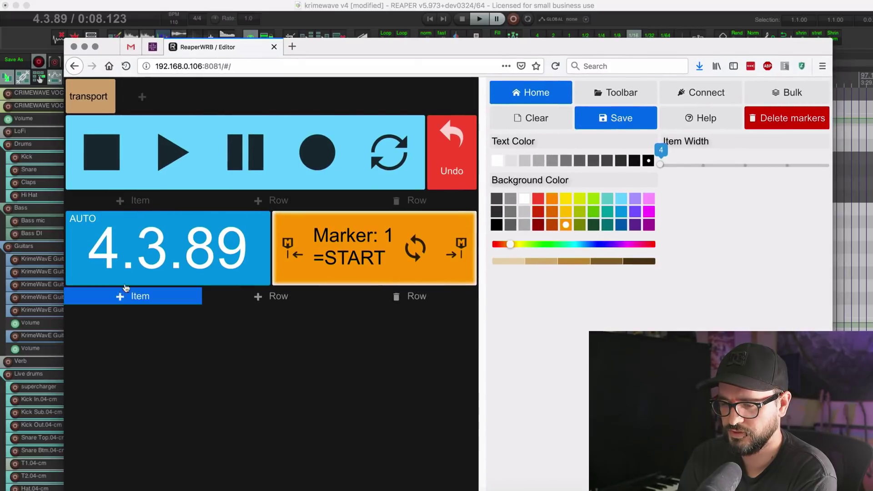
Fill a third row with three placeholder 'new action' buttons.
click(130, 296)
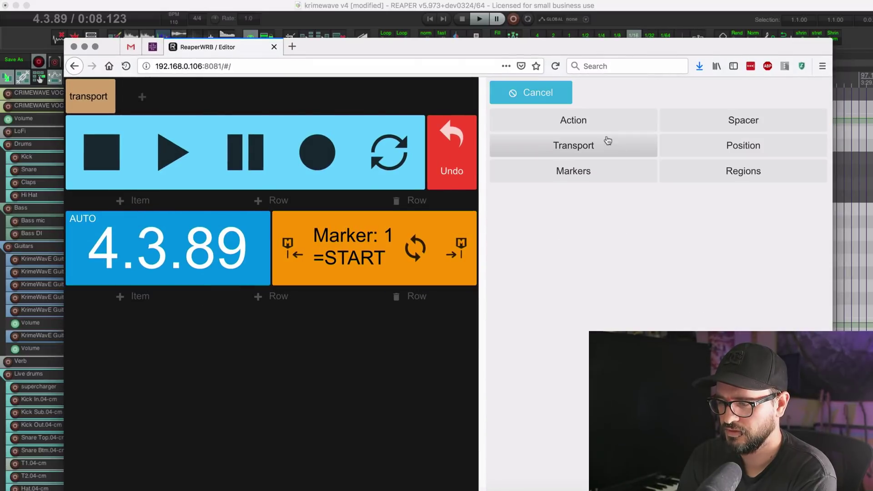
click(598, 120)
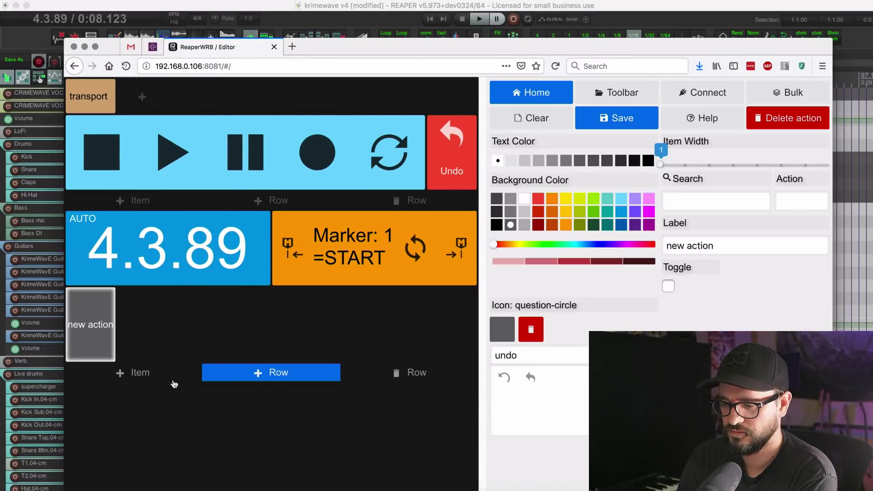
click(144, 372)
click(598, 120)
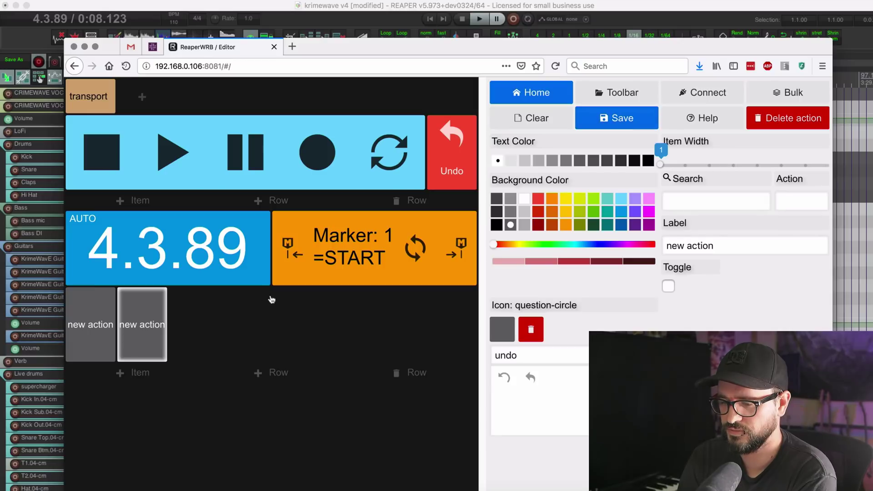
click(151, 372)
click(575, 120)
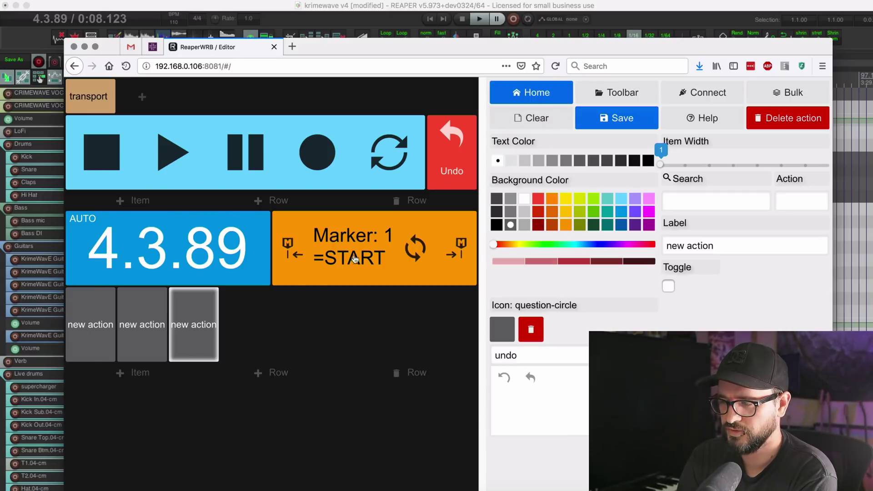
click(806, 94)
Bulk-edit the three new action buttons to grey text on yellow-green, then open the last one.
click(194, 323)
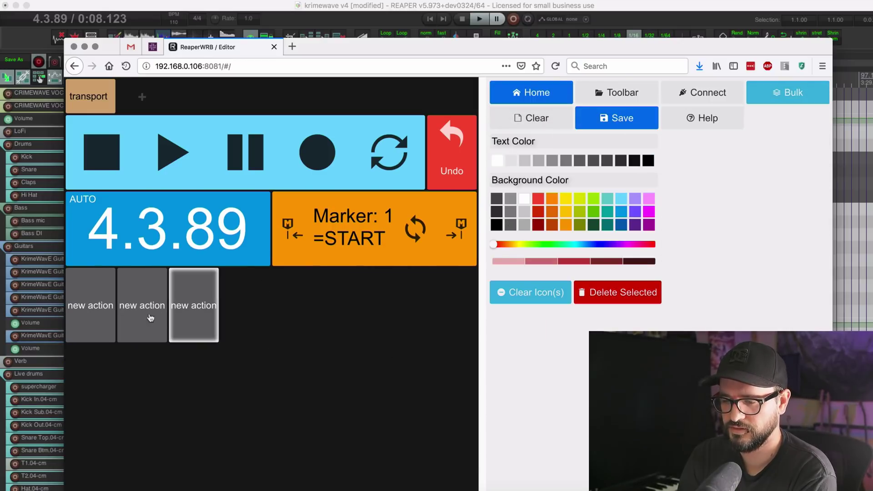
click(150, 315)
click(109, 315)
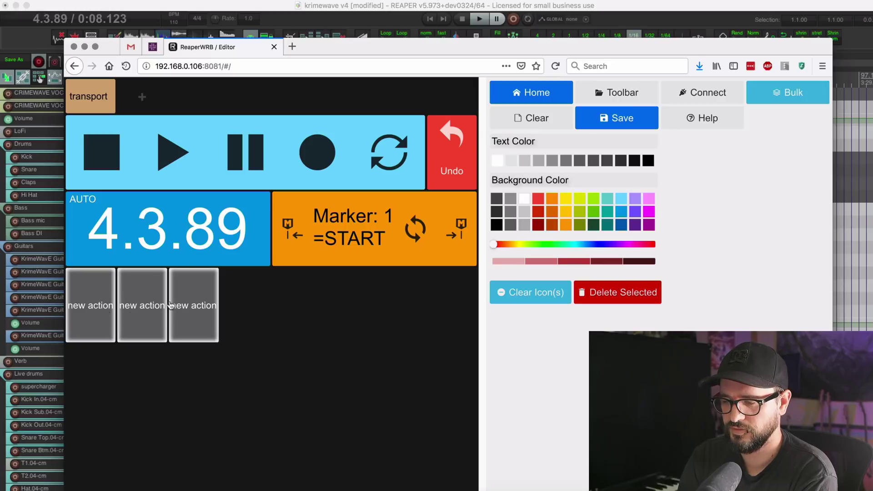
click(648, 161)
click(565, 162)
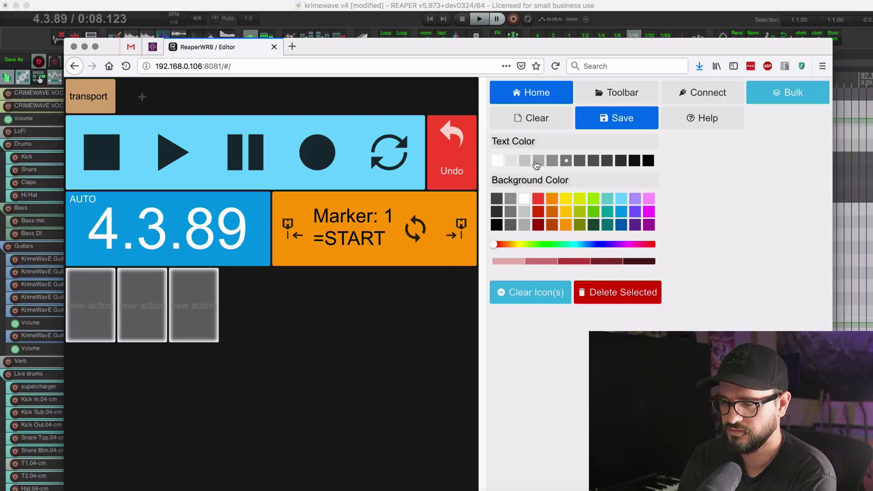
click(579, 198)
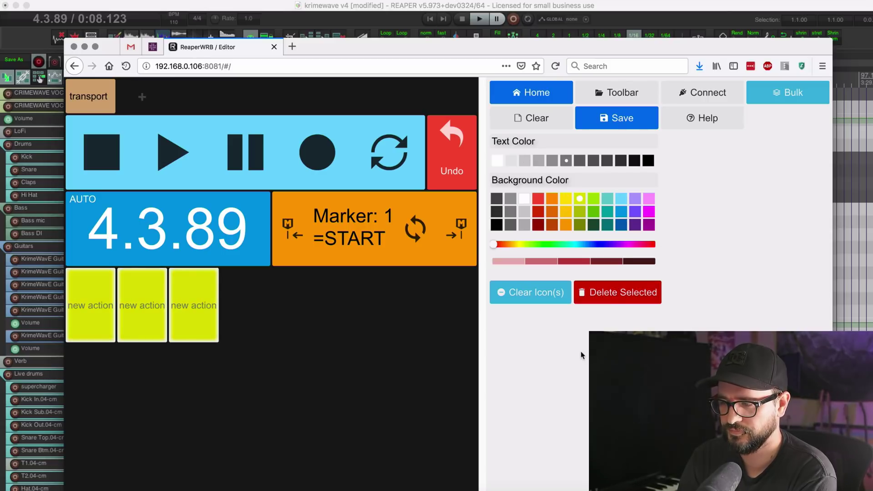
click(781, 93)
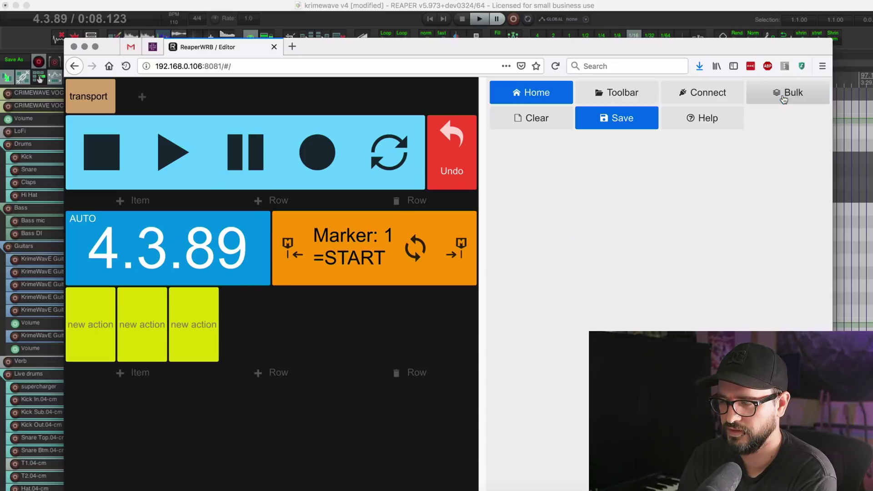
click(180, 321)
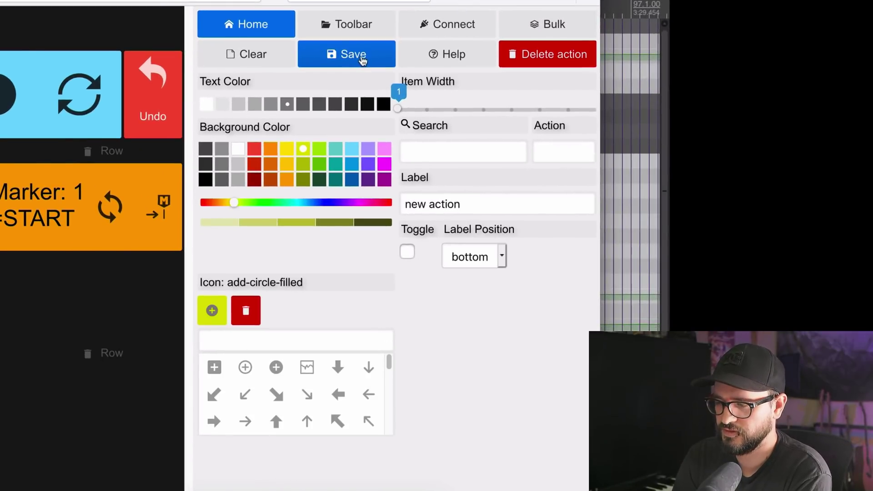
Retitle the remote to 'new webremote test' and export it for the database as webremote.js.
click(361, 57)
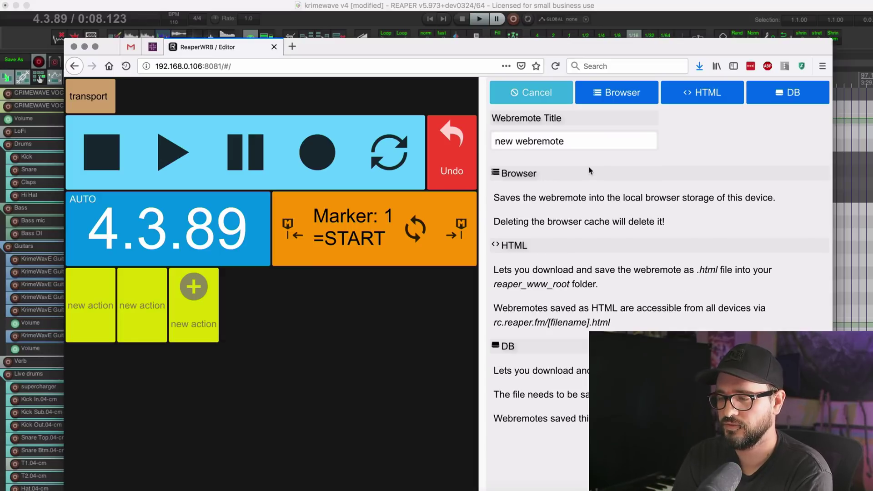
click(594, 143)
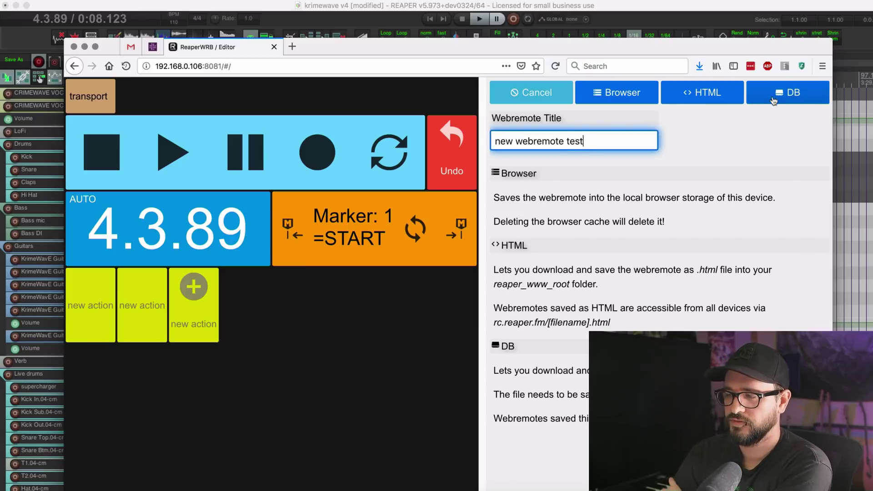
click(787, 96)
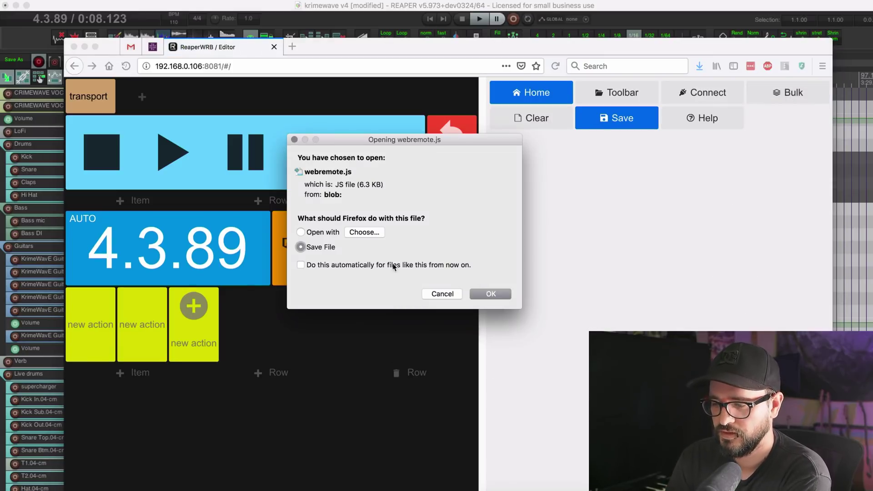
Save webremote.js into reaperwrb_2, replacing the existing copy, then go back to the home page.
click(480, 294)
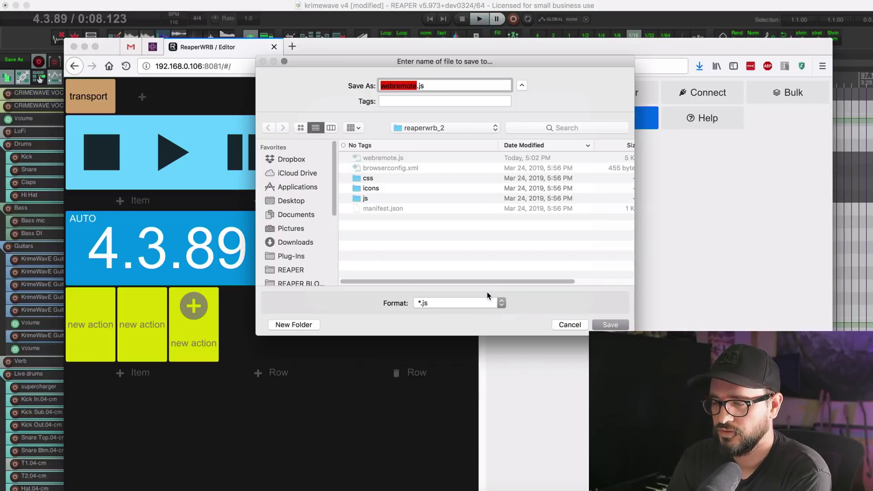
click(400, 158)
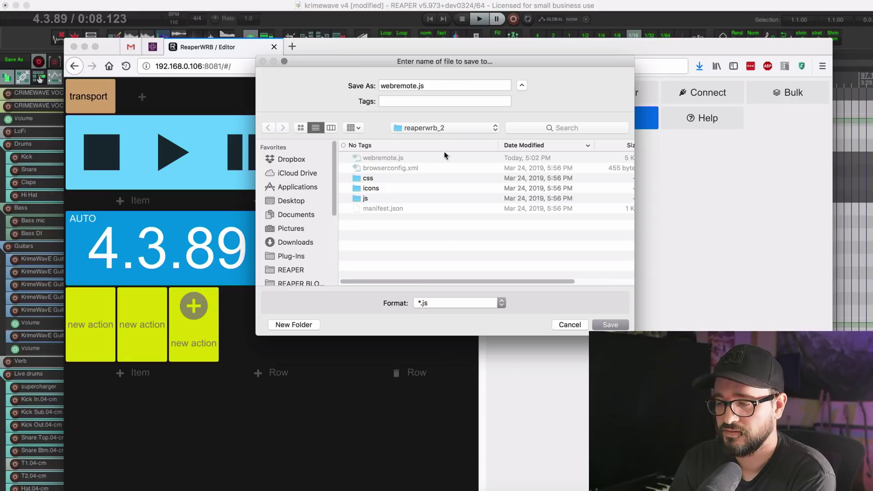
click(440, 126)
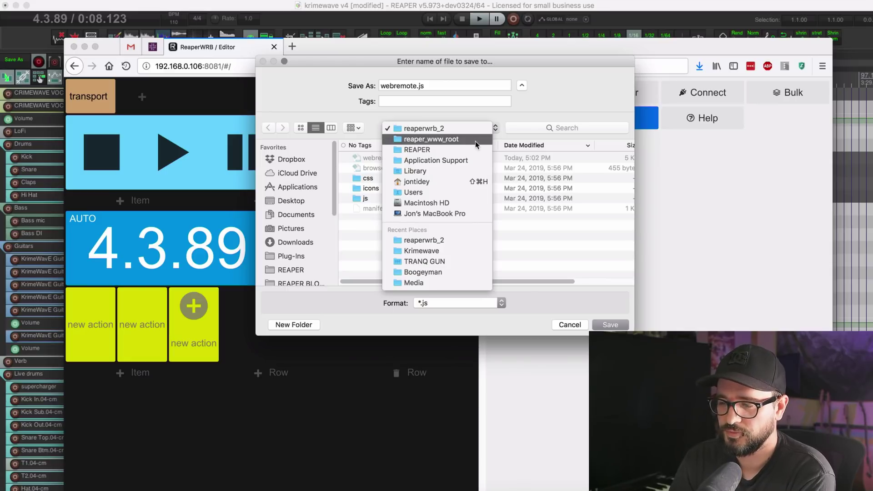
click(552, 111)
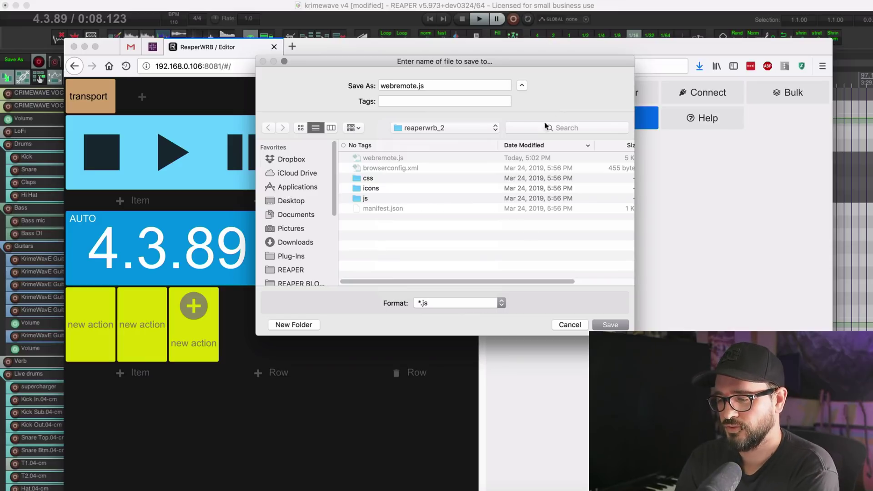
click(620, 327)
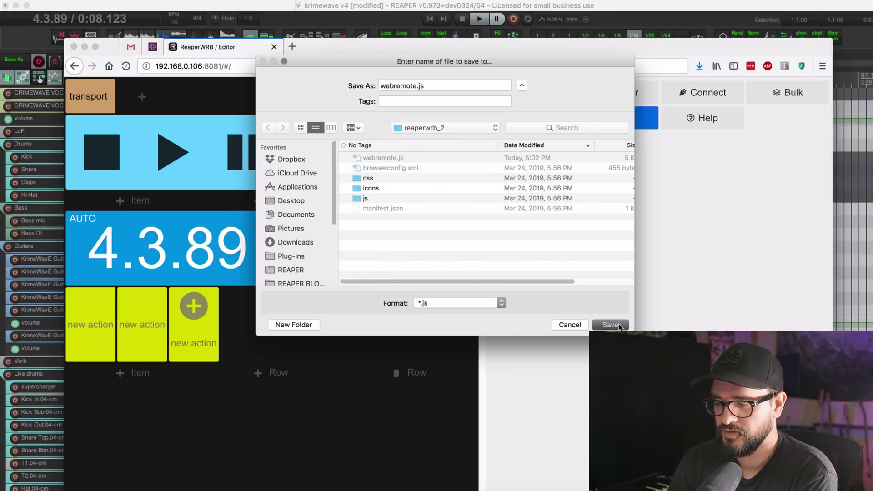
click(523, 133)
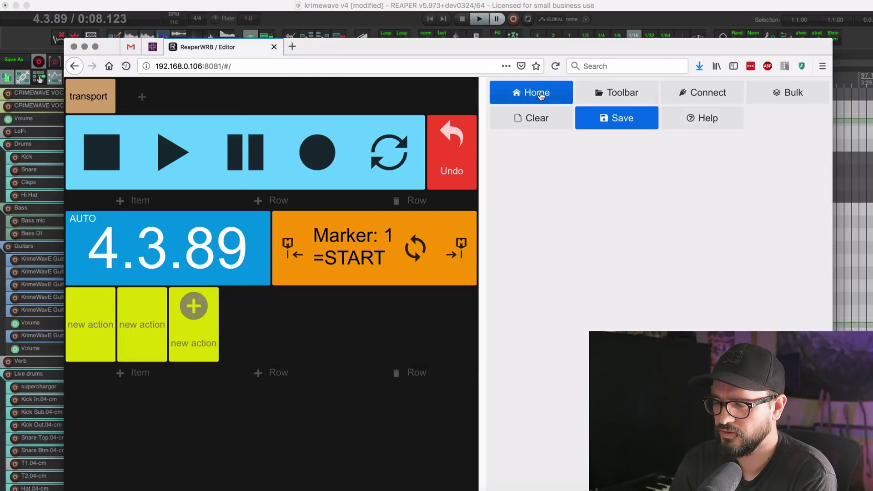
click(540, 94)
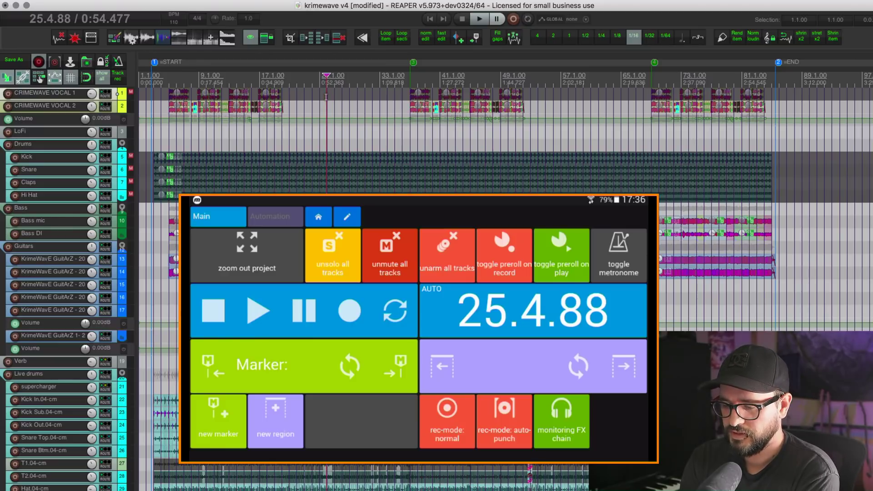
Play and stop the project, then switch the time display to H:M:S:F and back to measures and beats.
key(space)
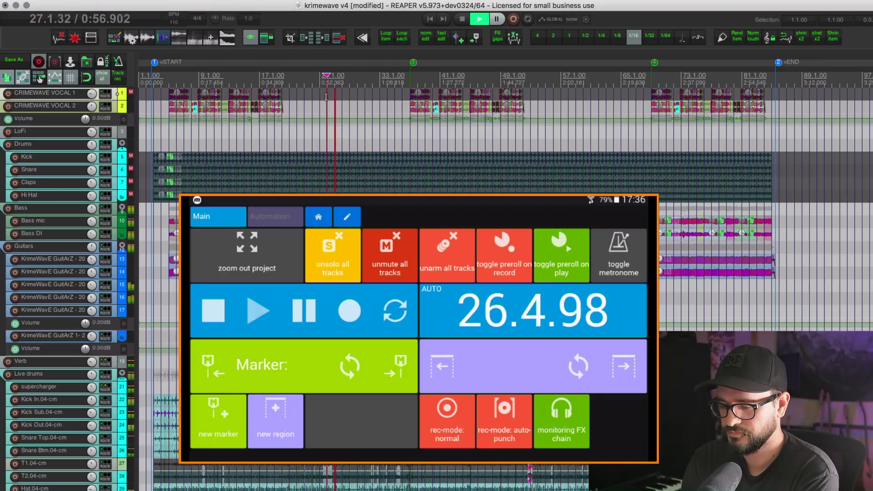
key(space)
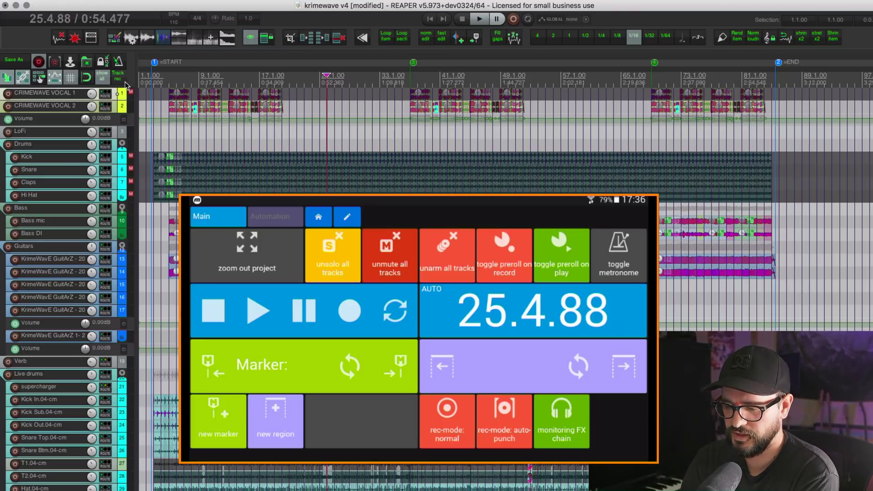
click(92, 38)
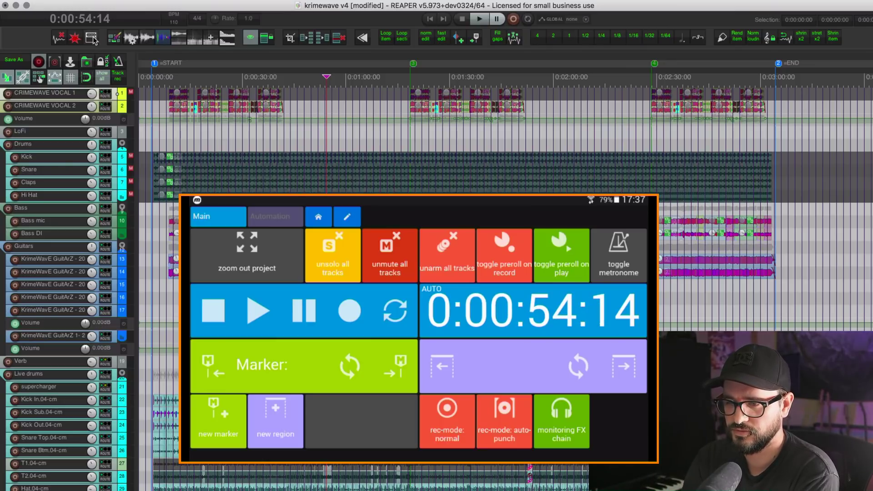
click(92, 38)
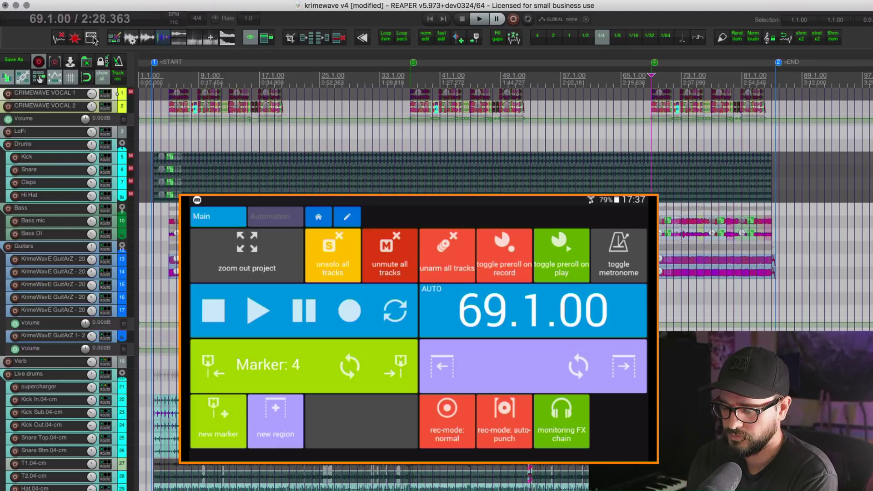
Show the docked FX chain, then close it with Escape.
click(93, 39)
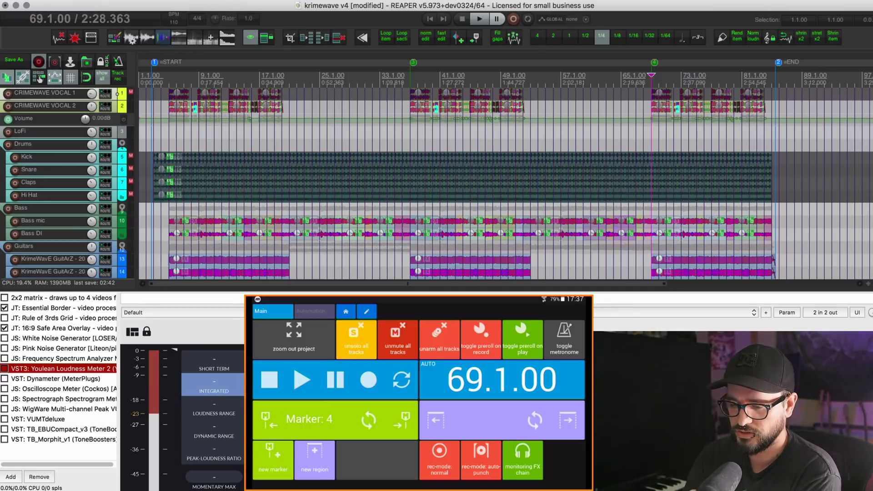
key(Escape)
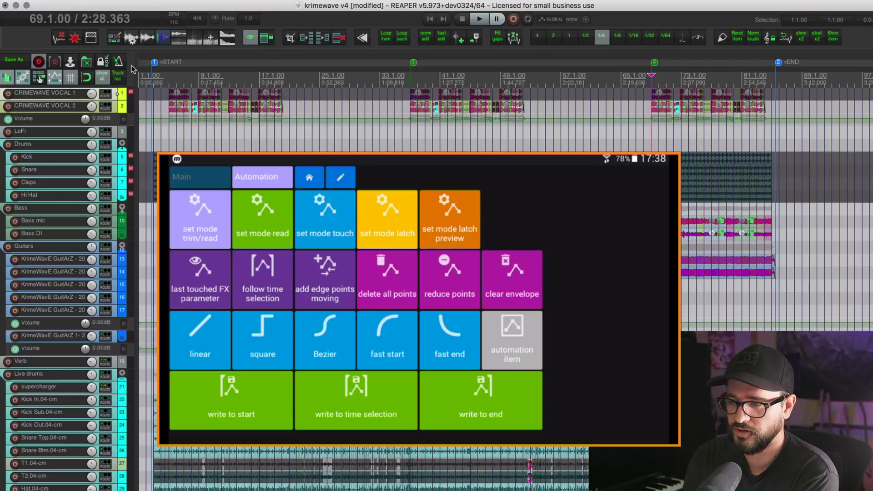
Add the Protoverb effect to the CRIMEWAVE VOCAL 2 track.
click(104, 109)
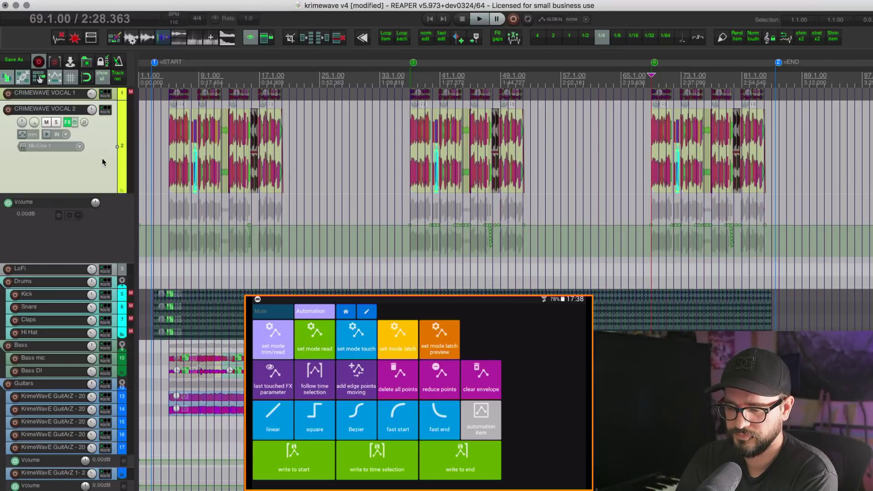
right_click(67, 122)
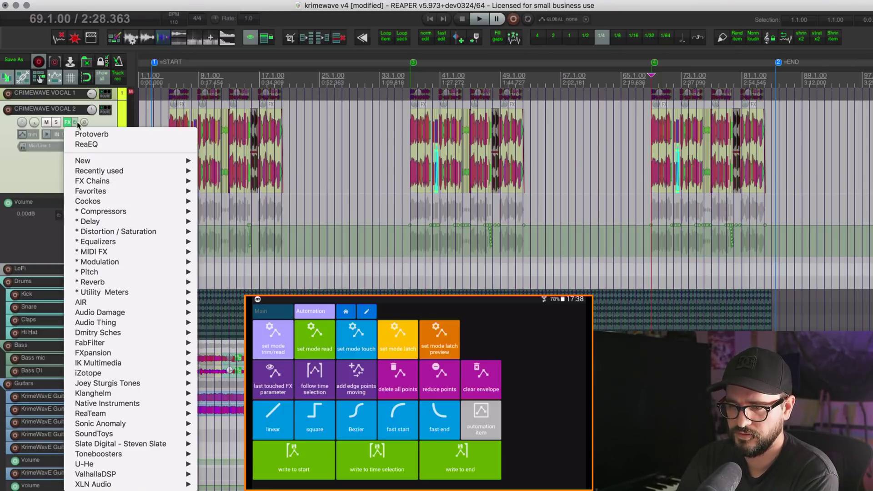
click(113, 135)
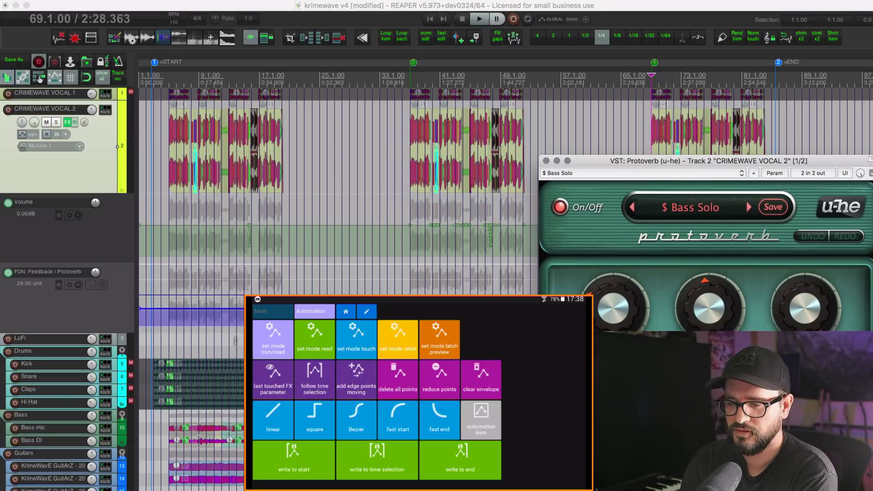
Hide the Protoverb envelope lane and select time from 22.4.87 to 33.1.28.
click(130, 319)
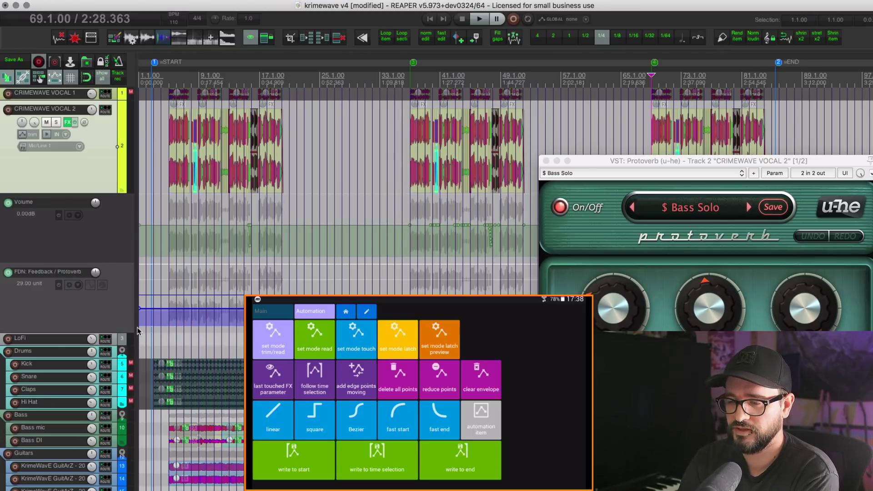
key(Delete)
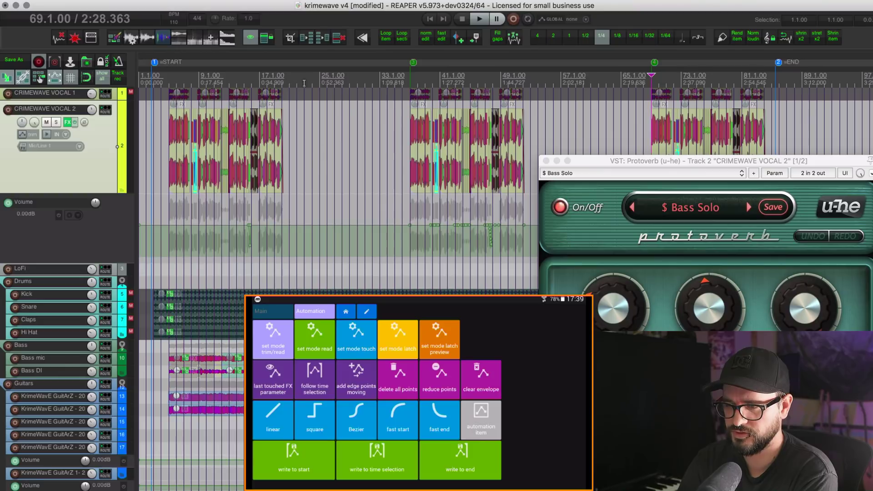
drag(304, 84, 380, 84)
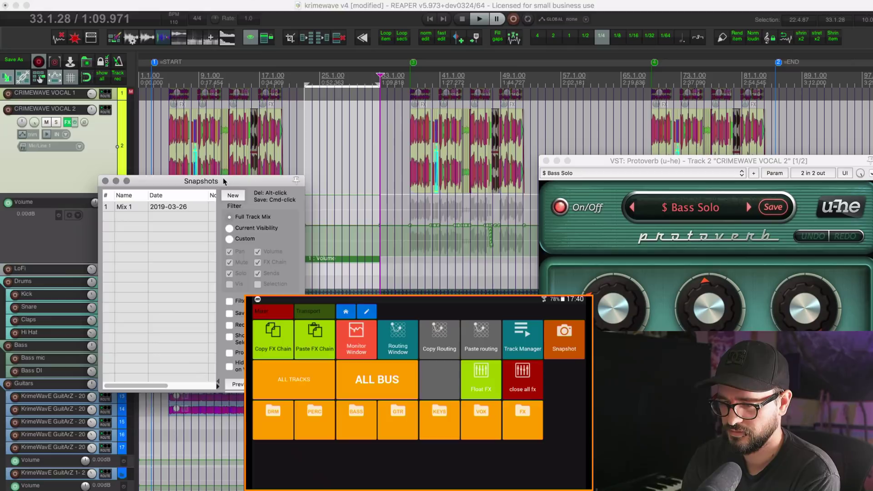
Close REAPER's Snapshots window.
click(222, 178)
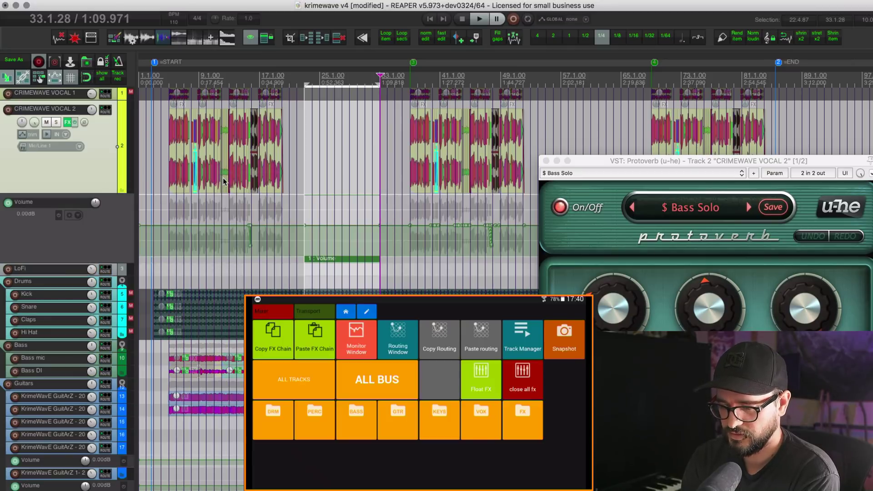